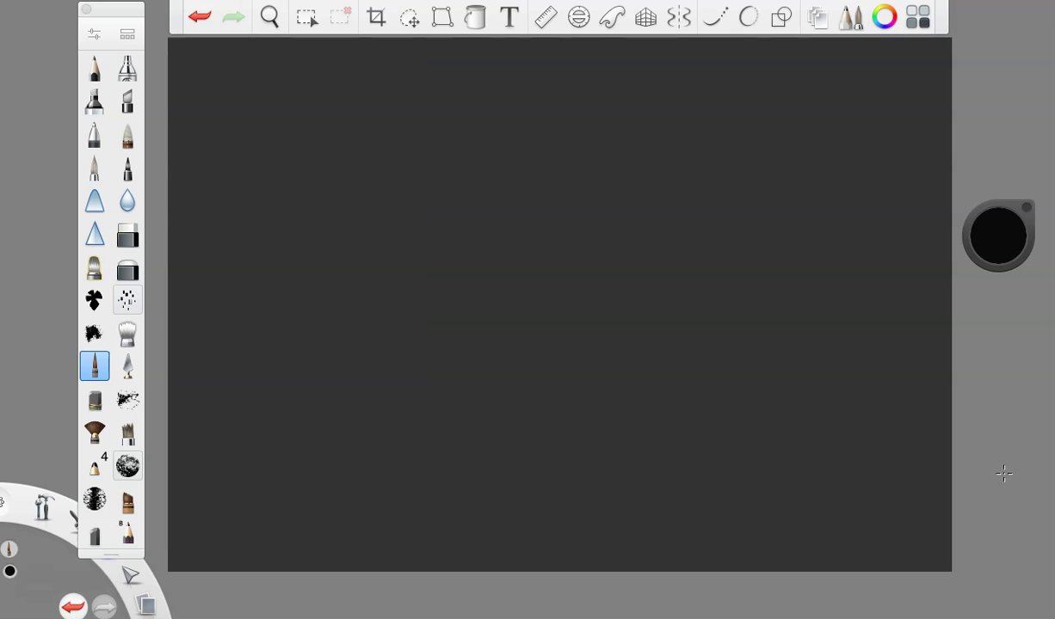
- Paint near-black horizontal strokes across the full width of the canvas's upper area
mouse_move(447, 59)
left_mouse_down()
mouse_move(490, 80)
mouse_move(951, 120)
mouse_move(430, 96)
left_mouse_up()
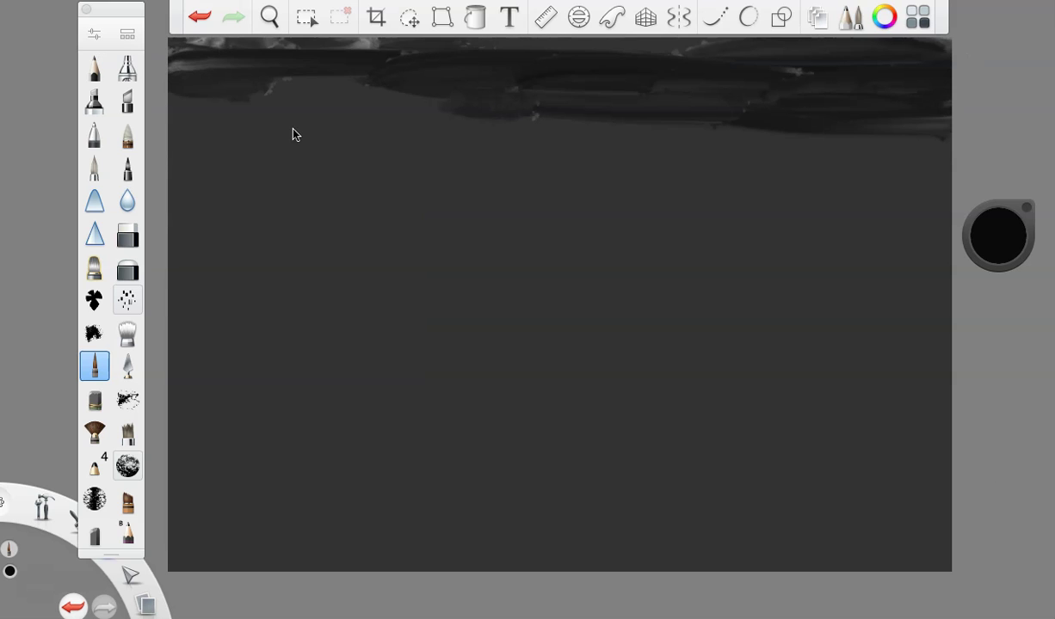
left_click_drag(292, 132, 886, 152)
mouse_move(171, 198)
left_mouse_down()
mouse_move(588, 186)
mouse_move(809, 200)
mouse_move(778, 184)
mouse_move(886, 179)
mouse_move(450, 167)
mouse_move(163, 188)
mouse_move(318, 97)
left_mouse_up()
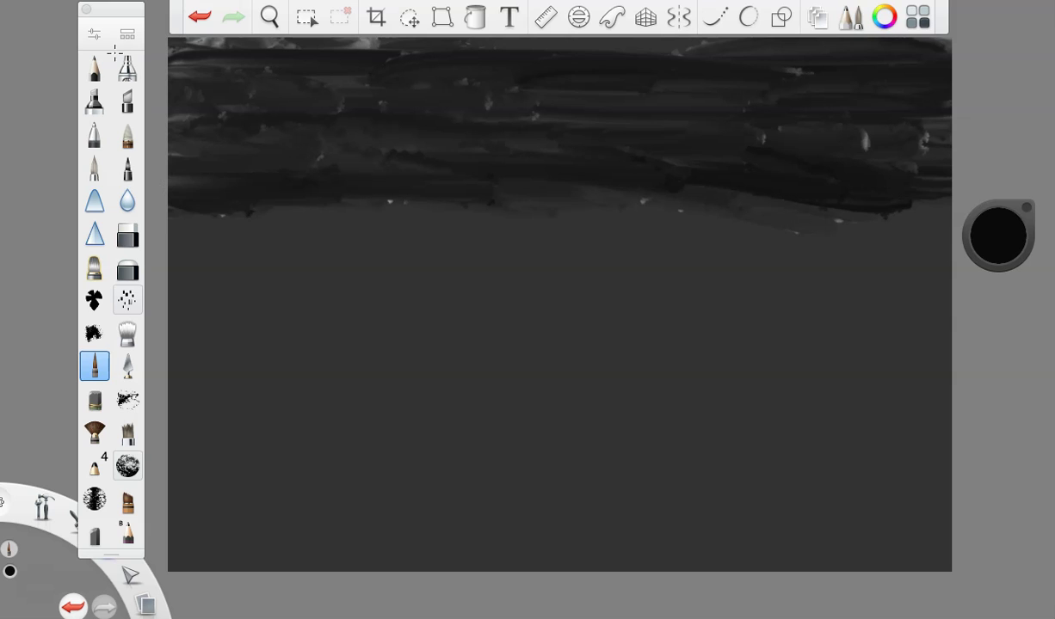
mouse_move(442, 149)
left_mouse_down()
mouse_move(709, 66)
mouse_move(873, 103)
mouse_move(603, 80)
mouse_move(592, 198)
mouse_move(400, 228)
mouse_move(761, 230)
mouse_move(262, 228)
left_mouse_up()
- Layer progressively lighter dark-grey horizontal strokes over the upper sky and extend it down towards the middle of the canvas
left_click_drag(985, 248, 1000, 161)
mouse_move(800, 129)
left_mouse_down()
mouse_move(753, 68)
mouse_move(508, 85)
mouse_move(391, 181)
mouse_move(464, 195)
mouse_move(747, 191)
mouse_move(843, 223)
mouse_move(509, 186)
mouse_move(412, 135)
mouse_move(198, 121)
left_mouse_up()
left_click_drag(997, 244, 789, 45)
mouse_move(721, 48)
left_mouse_down()
mouse_move(770, 66)
mouse_move(576, 96)
left_mouse_up()
mouse_move(805, 109)
left_mouse_down()
mouse_move(375, 47)
mouse_move(731, 61)
mouse_move(859, 116)
mouse_move(642, 72)
mouse_move(343, 130)
mouse_move(430, 125)
mouse_move(389, 123)
mouse_move(546, 141)
left_mouse_up()
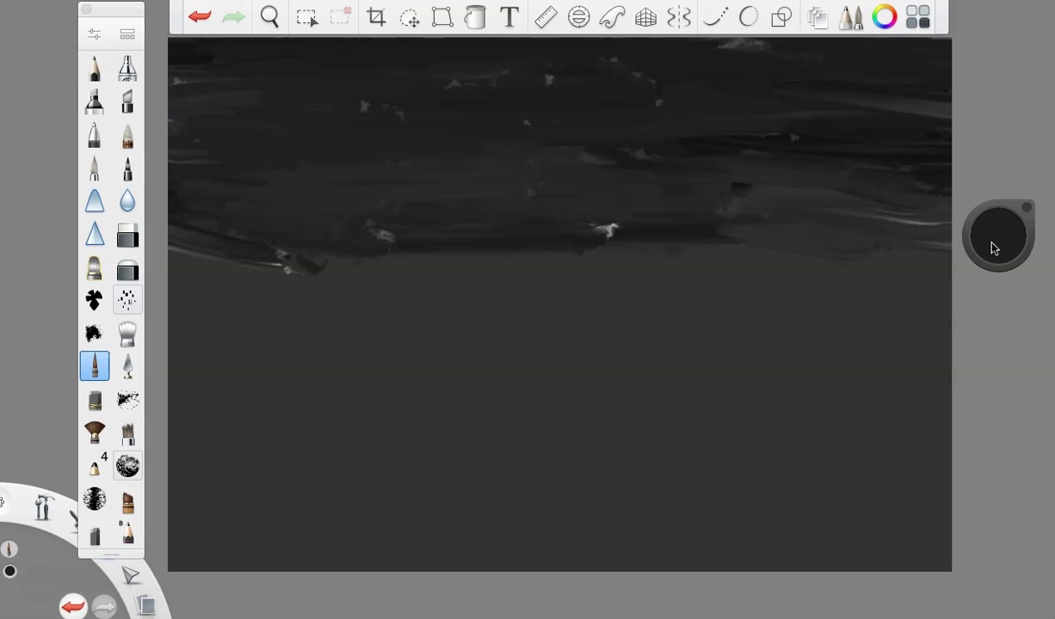
left_click_drag(994, 247, 998, 141)
mouse_move(937, 232)
left_mouse_down()
mouse_move(726, 265)
mouse_move(419, 264)
mouse_move(391, 212)
mouse_move(620, 195)
mouse_move(331, 225)
left_mouse_up()
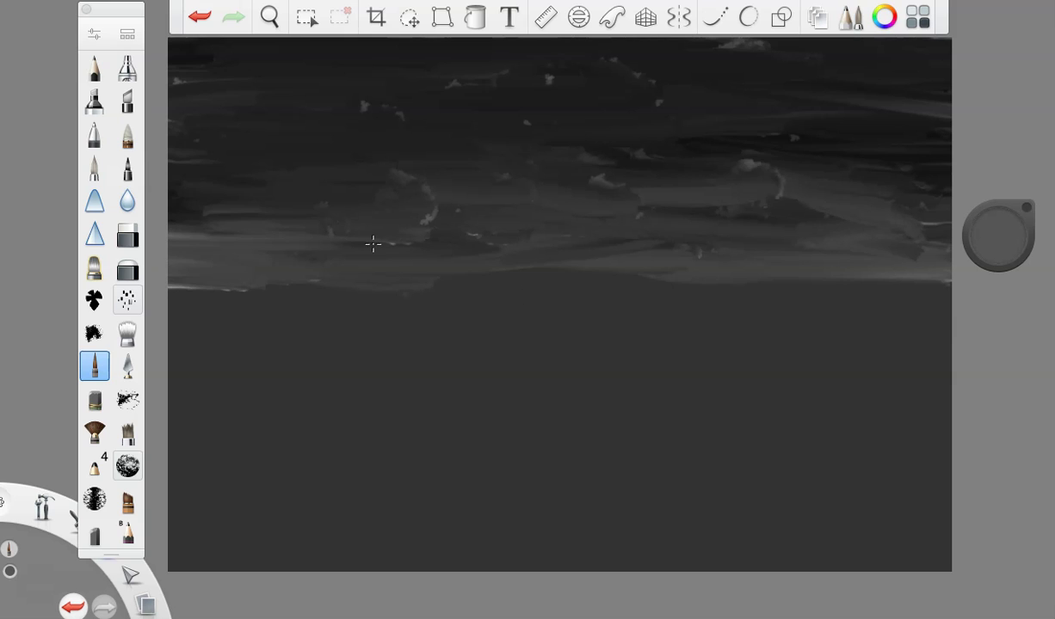
- Change the colour to black, adjust the brush size and paint a thin horizon line across the lower canvas
left_click_drag(991, 241, 1001, 588)
left_click(93, 33)
left_click(208, 285)
left_click(174, 67)
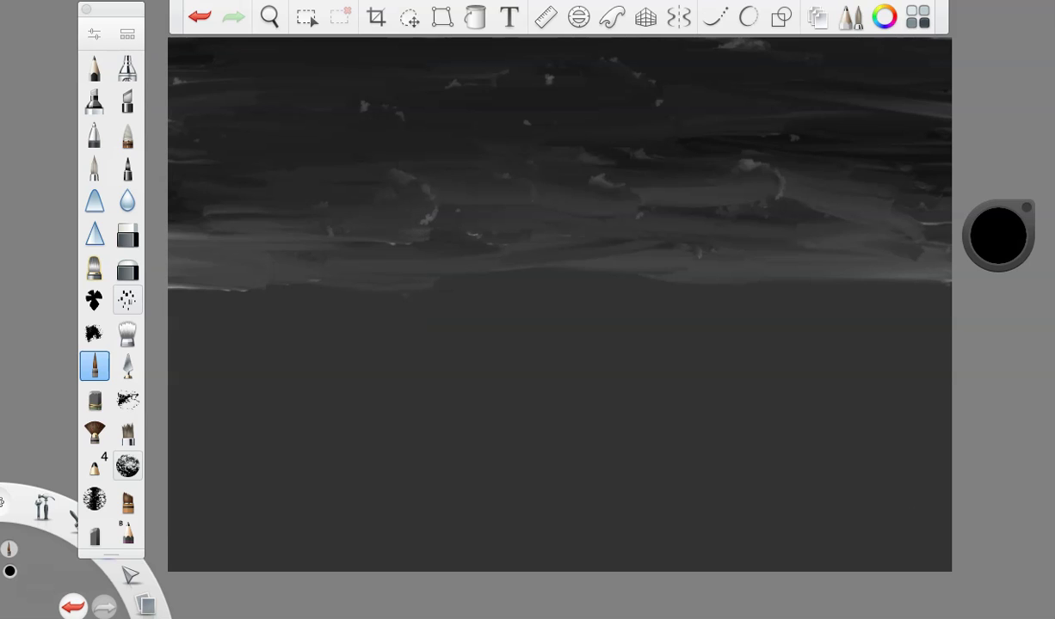
mouse_move(379, 444)
left_mouse_down()
mouse_move(592, 449)
mouse_move(364, 444)
mouse_move(231, 471)
mouse_move(576, 452)
mouse_move(930, 453)
mouse_move(554, 457)
left_mouse_up()
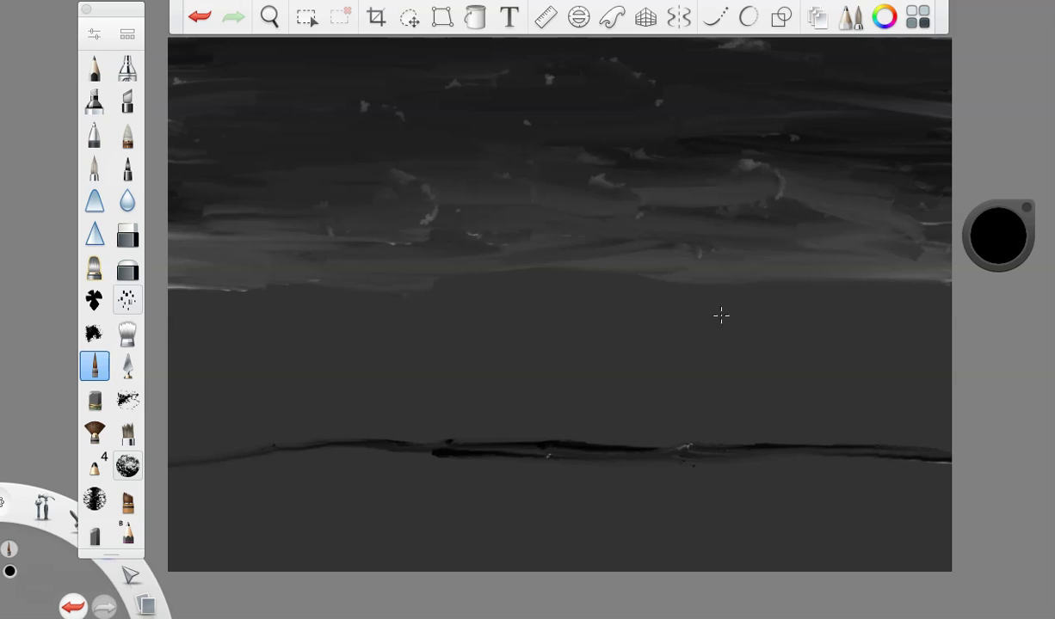
mouse_move(403, 457)
left_mouse_down()
mouse_move(228, 461)
mouse_move(566, 476)
mouse_move(927, 441)
left_mouse_up()
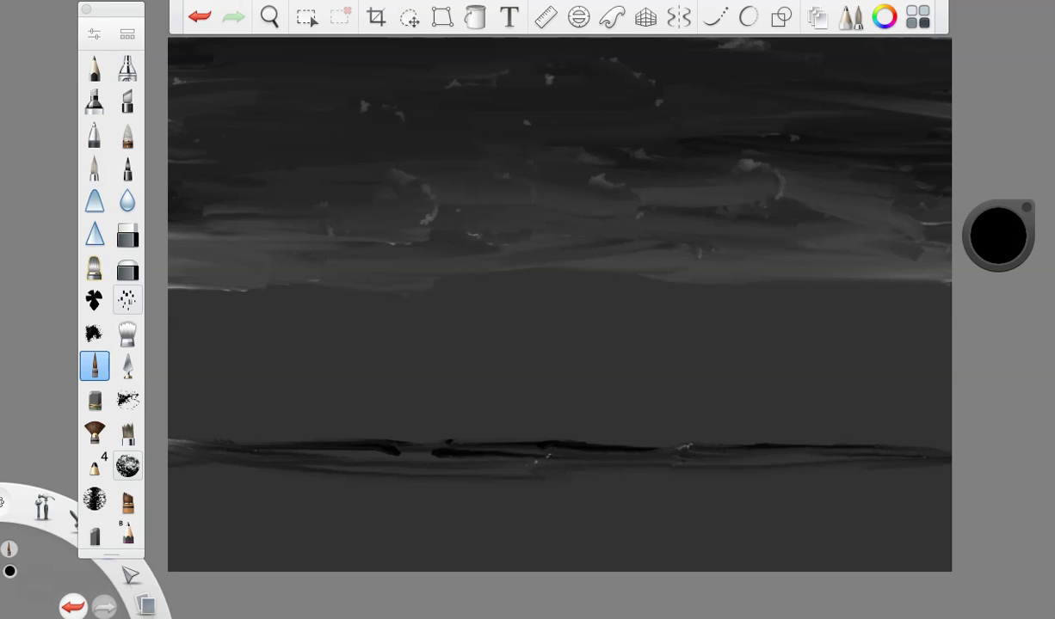
- Resize the brush, lighten the colour to mid grey and paint a lighter band along the sky's lower edge
left_click_drag(997, 236, 997, 183)
left_click(94, 34)
left_click_drag(231, 285, 241, 286)
left_click(174, 66)
mouse_move(917, 280)
left_mouse_down()
mouse_move(617, 282)
mouse_move(224, 318)
left_mouse_up()
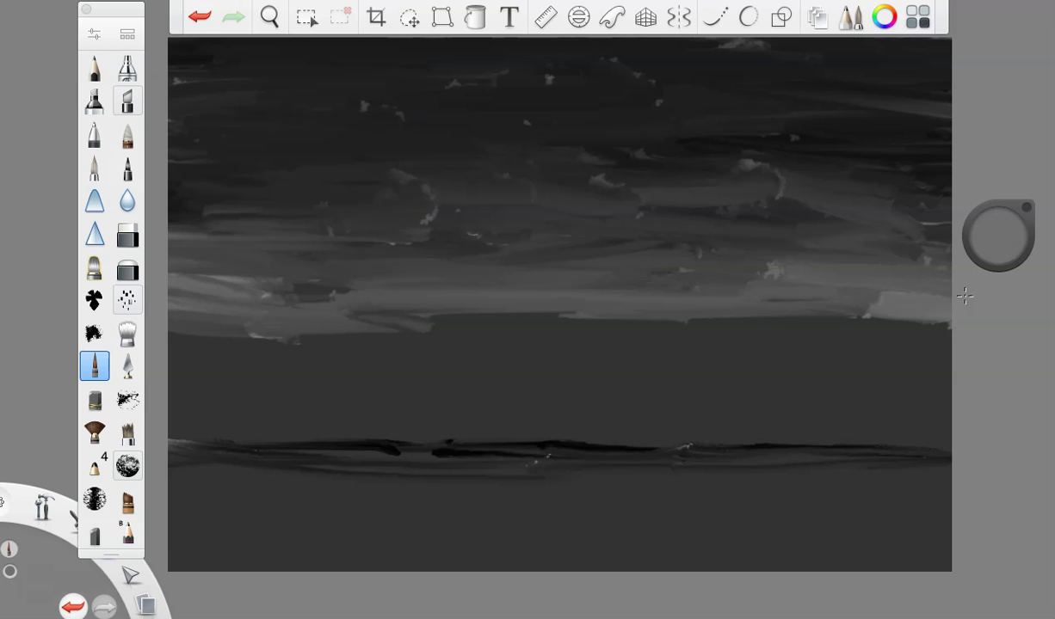
- Fill the remaining sky down to the horizon with blended grey horizontal strokes, adjusting the grey's luminance between passes
left_click_drag(991, 244, 1001, 185)
mouse_move(910, 301)
left_mouse_down()
mouse_move(817, 332)
mouse_move(214, 349)
mouse_move(981, 358)
mouse_move(185, 392)
mouse_move(185, 403)
mouse_move(982, 413)
left_mouse_up()
left_click_drag(987, 229, 987, 273)
mouse_move(680, 416)
left_mouse_down()
mouse_move(362, 405)
mouse_move(530, 343)
mouse_move(874, 310)
mouse_move(740, 348)
left_mouse_up()
left_click_drag(998, 234, 1017, 294)
mouse_move(848, 368)
left_mouse_down()
mouse_move(729, 335)
mouse_move(308, 341)
left_mouse_up()
mouse_move(255, 253)
left_mouse_down()
mouse_move(259, 165)
mouse_move(304, 309)
mouse_move(185, 326)
left_mouse_up()
- Switch to light grey and cover the ground below the horizon with horizontal strokes
left_click_drag(998, 236, 1007, 52)
mouse_move(579, 460)
left_mouse_down()
mouse_move(819, 459)
mouse_move(172, 445)
mouse_move(911, 451)
mouse_move(774, 473)
mouse_move(464, 472)
mouse_move(396, 482)
mouse_move(738, 544)
mouse_move(198, 539)
mouse_move(736, 513)
left_mouse_up()
- Resize the brush, paint near-white strokes along the horizon and undo the last stroke
left_click_drag(1018, 219, 1003, 160)
left_click(87, 35)
left_click(209, 285)
left_click(173, 66)
left_click_drag(759, 445, 863, 446)
left_click_drag(874, 443, 951, 448)
left_click_drag(716, 440, 950, 446)
left_click_drag(705, 444, 508, 444)
mouse_move(494, 443)
left_mouse_down()
mouse_move(315, 452)
mouse_move(838, 452)
left_mouse_up()
left_click_drag(441, 442, 172, 437)
left_click(197, 15)
- Paint three near-white mountain peaks rising from the horizon, with the largest at the left
mouse_move(387, 425)
left_mouse_down()
mouse_move(188, 437)
mouse_move(371, 431)
mouse_move(649, 443)
left_mouse_up()
mouse_move(400, 425)
left_mouse_down()
mouse_move(223, 435)
mouse_move(843, 479)
mouse_move(400, 470)
mouse_move(189, 452)
mouse_move(409, 471)
left_mouse_up()
mouse_move(731, 449)
left_mouse_down()
mouse_move(813, 431)
mouse_move(921, 454)
left_mouse_up()
mouse_move(809, 415)
left_mouse_down()
mouse_move(737, 450)
mouse_move(929, 465)
left_mouse_up()
mouse_move(711, 461)
left_mouse_down()
mouse_move(608, 435)
mouse_move(530, 447)
mouse_move(605, 439)
mouse_move(672, 454)
left_mouse_up()
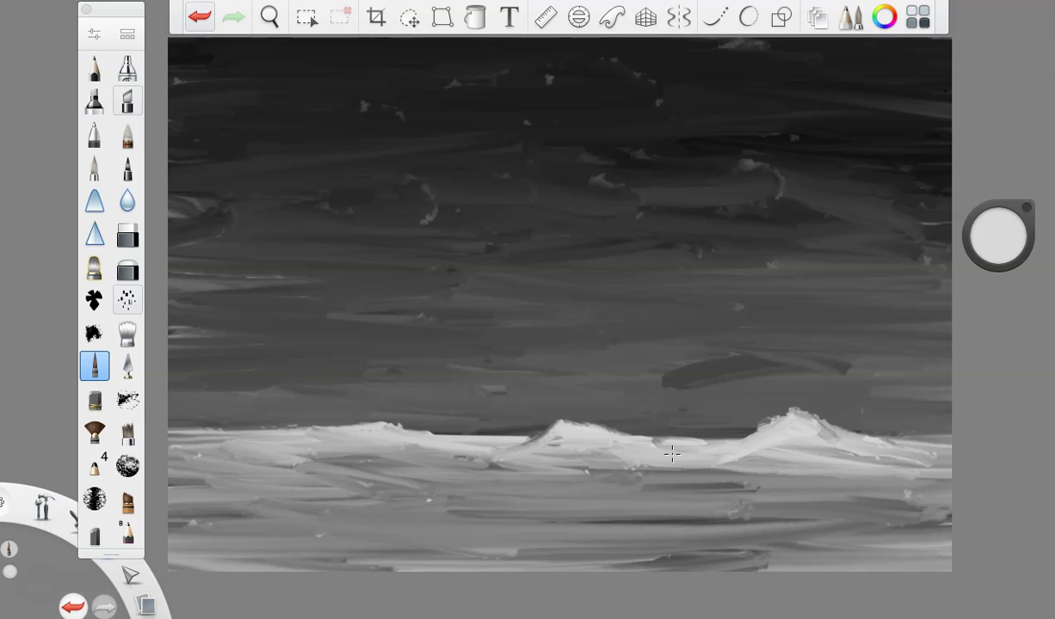
mouse_move(488, 438)
left_mouse_down()
mouse_move(470, 459)
mouse_move(386, 421)
mouse_move(373, 433)
mouse_move(489, 474)
mouse_move(442, 461)
mouse_move(480, 485)
mouse_move(363, 447)
mouse_move(343, 473)
mouse_move(426, 443)
mouse_move(333, 444)
mouse_move(360, 431)
mouse_move(348, 445)
mouse_move(447, 472)
mouse_move(420, 445)
mouse_move(581, 487)
mouse_move(366, 422)
mouse_move(405, 435)
mouse_move(316, 443)
mouse_move(346, 424)
mouse_move(369, 439)
mouse_move(292, 463)
mouse_move(362, 455)
mouse_move(351, 476)
mouse_move(366, 483)
mouse_move(424, 476)
mouse_move(294, 503)
left_mouse_up()
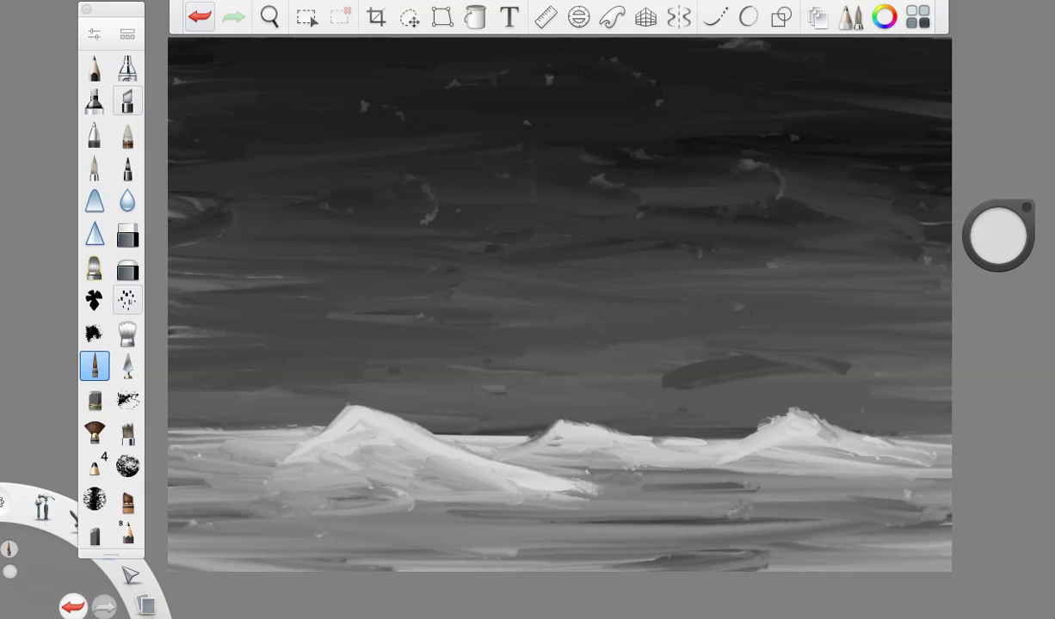
- Choose a pale pink and tint the tops and left slopes of the mountain peaks
left_click(1000, 247)
left_click(991, 221)
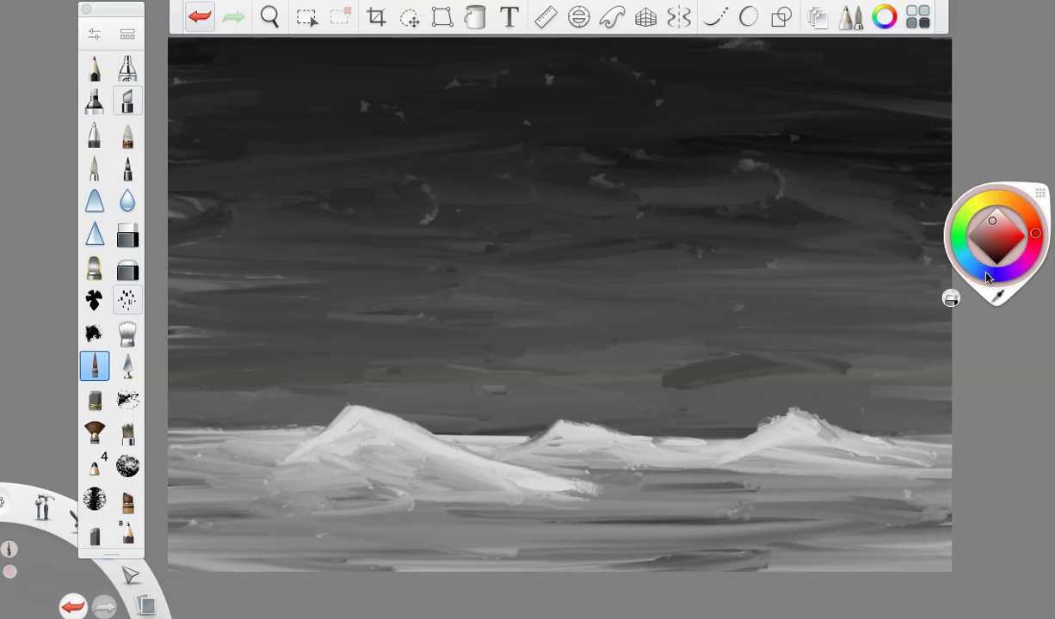
mouse_move(353, 416)
left_mouse_down()
mouse_move(246, 481)
mouse_move(308, 471)
mouse_move(273, 488)
mouse_move(360, 445)
mouse_move(383, 421)
left_mouse_up()
mouse_move(837, 417)
left_mouse_down()
mouse_move(779, 432)
mouse_move(753, 450)
left_mouse_up()
- Set the brush size to 13.7 and paint salmon-pink shading down the left slopes of all three mountains
mouse_move(1002, 233)
left_mouse_down()
mouse_move(1006, 297)
mouse_move(1044, 243)
left_mouse_up()
left_click(93, 33)
left_click_drag(208, 294, 202, 287)
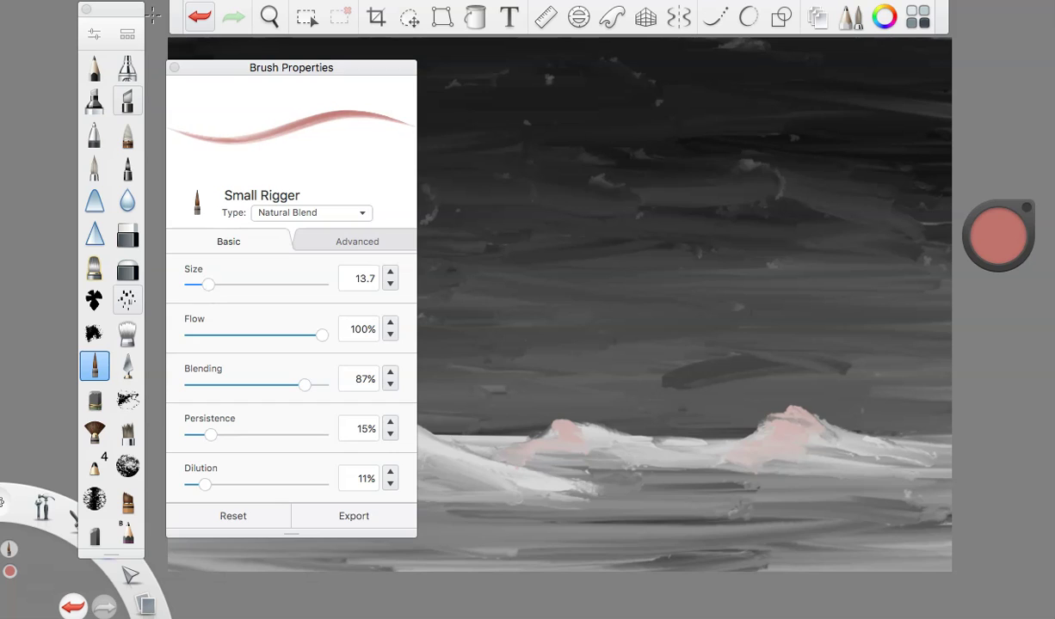
left_click(350, 412)
mouse_move(332, 437)
left_mouse_down()
mouse_move(228, 464)
mouse_move(176, 503)
left_mouse_up()
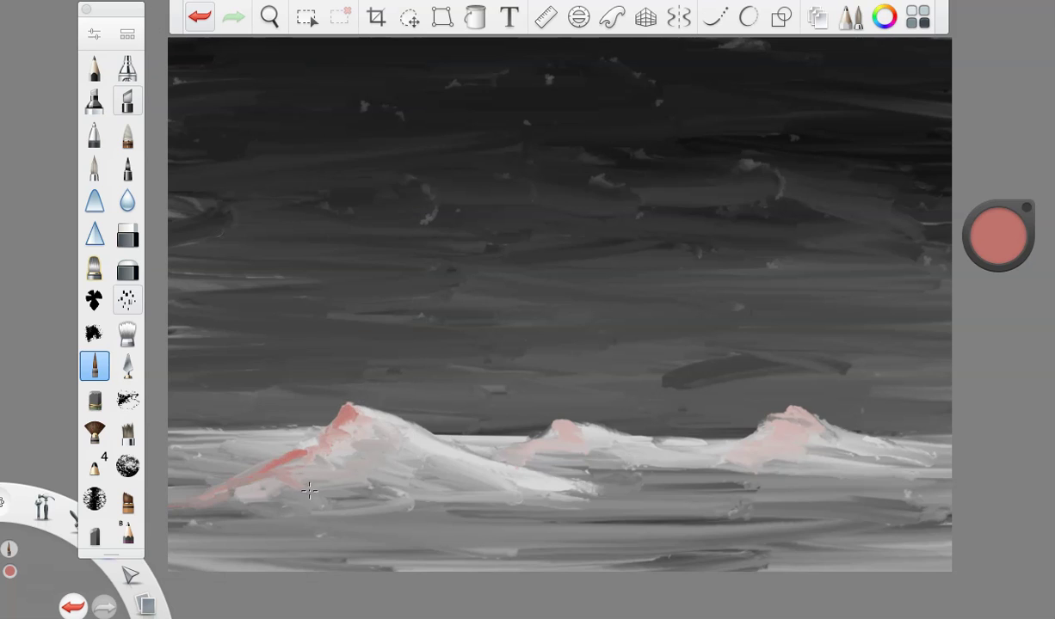
mouse_move(554, 433)
left_mouse_down()
mouse_move(507, 452)
mouse_move(558, 466)
left_mouse_up()
mouse_move(792, 411)
left_mouse_down()
mouse_move(693, 440)
mouse_move(695, 470)
left_mouse_up()
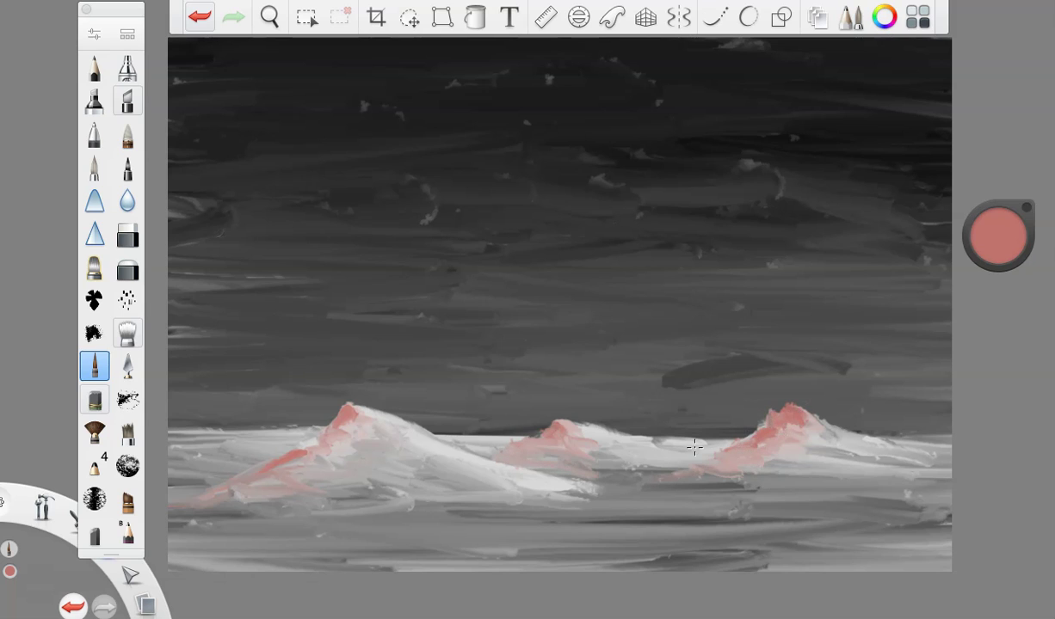
- Set the brush size to 29.2 and paint a bright red rounded shape in the sky above the middle mountain
mouse_move(994, 244)
mouse_move(993, 245)
left_mouse_down()
mouse_move(1045, 264)
mouse_move(1039, 235)
left_mouse_up()
left_click(96, 35)
left_click_drag(199, 284, 231, 287)
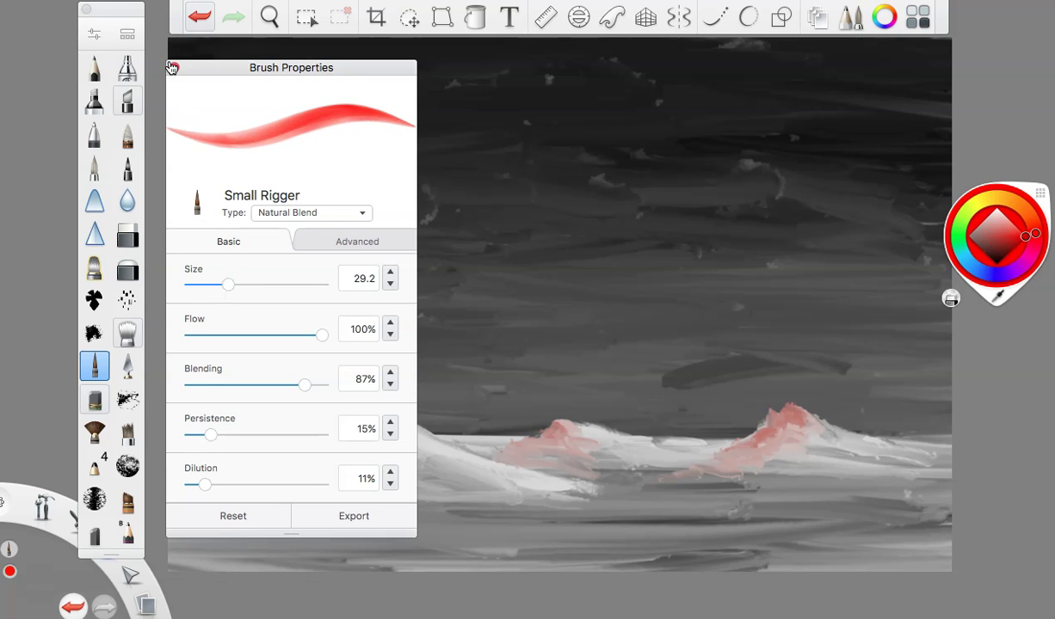
left_click(172, 67)
mouse_move(508, 117)
left_mouse_down()
mouse_move(602, 134)
mouse_move(594, 183)
mouse_move(573, 196)
mouse_move(500, 182)
left_mouse_up()
mouse_move(541, 129)
left_mouse_down()
mouse_move(527, 175)
mouse_move(495, 163)
left_mouse_up()
- Shade the left side of the red shape with darker reds, undoing a stray stroke and reducing the brush size
mouse_move(998, 236)
left_mouse_down()
mouse_move(1015, 331)
mouse_move(1010, 289)
left_mouse_up()
left_click_drag(534, 153, 522, 103)
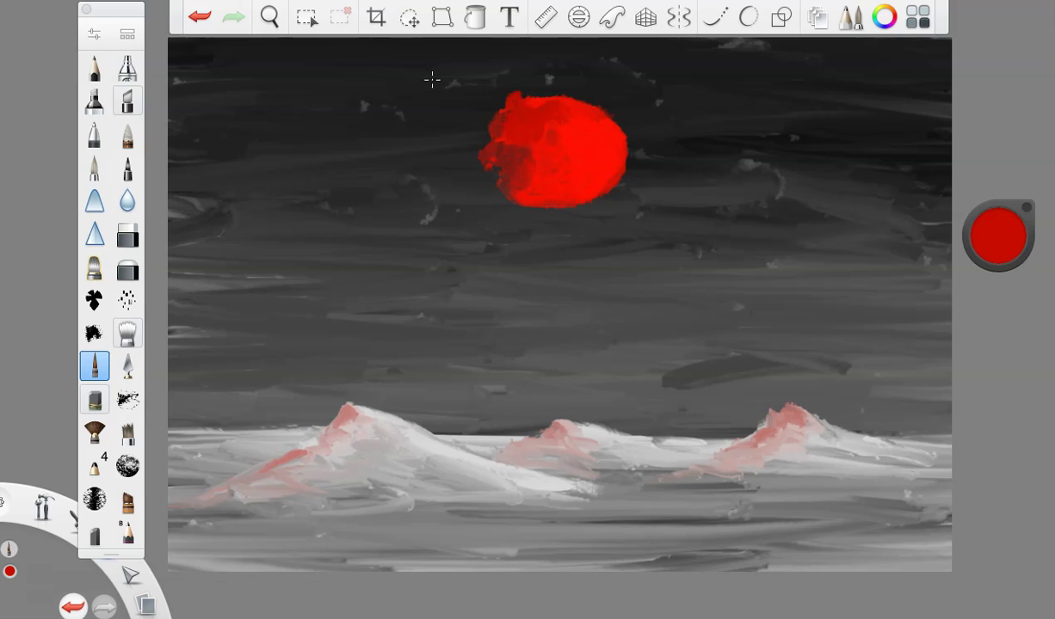
left_click(200, 17)
left_click(95, 34)
left_click_drag(224, 286, 213, 285)
left_click(175, 67)
left_click_drag(522, 103, 526, 148)
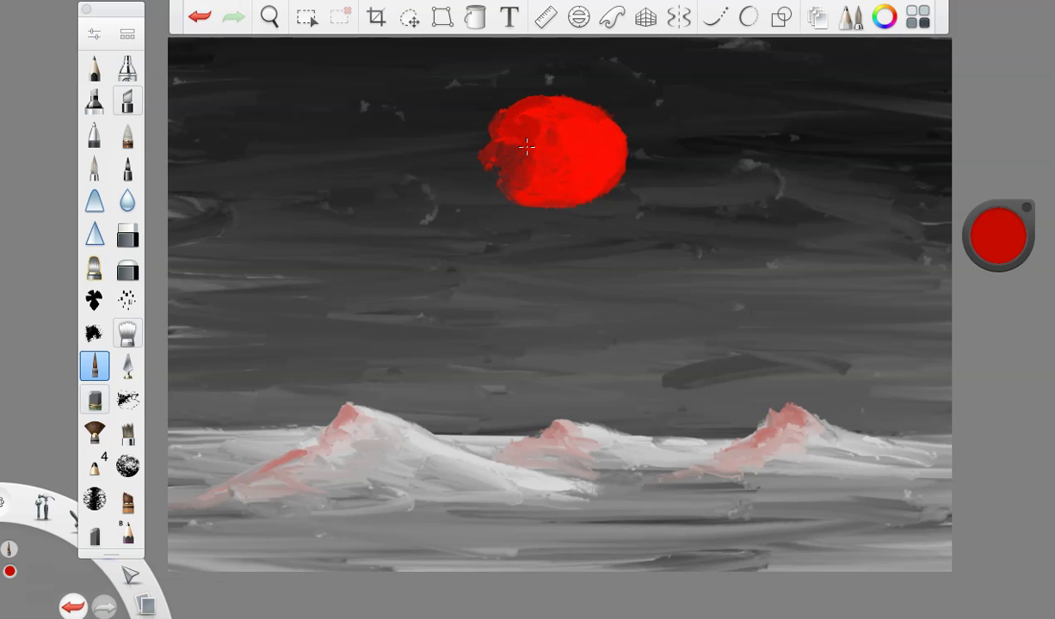
left_click_drag(486, 117, 476, 180)
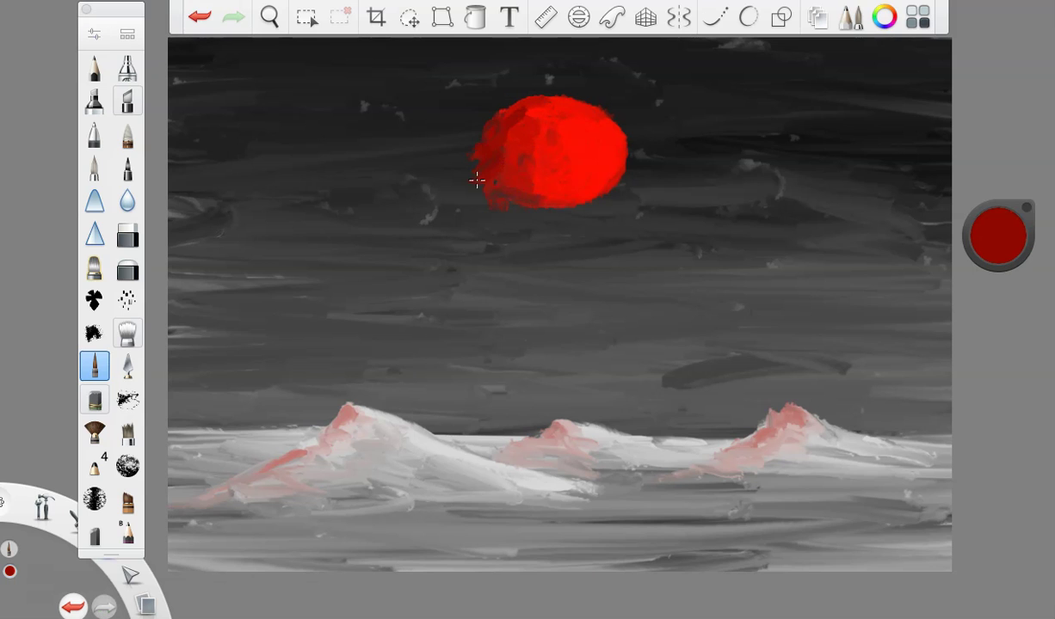
- Darken the shape's left edge with deep red and paint a long drip from it down towards the horizon
left_click_drag(1001, 255, 1000, 308)
left_click_drag(504, 201, 485, 140)
left_click_drag(490, 245, 497, 368)
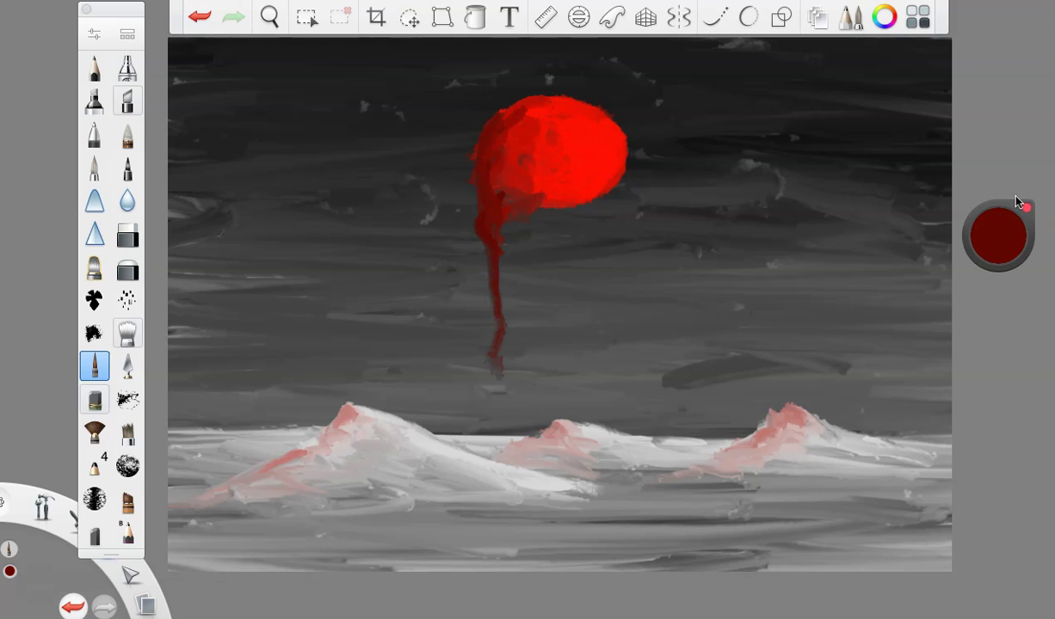
left_click_drag(1009, 244, 1007, 299)
mouse_move(478, 188)
left_mouse_down()
mouse_move(478, 160)
mouse_move(484, 277)
mouse_move(509, 392)
left_mouse_up()
- Add lighter red and pink highlights to the centre and right side of the red shape
left_click_drag(998, 236, 1001, 139)
mouse_move(590, 112)
left_mouse_down()
mouse_move(585, 162)
mouse_move(527, 112)
left_mouse_up()
mouse_move(573, 143)
left_mouse_down()
mouse_move(558, 178)
mouse_move(544, 180)
left_mouse_up()
left_click_drag(1002, 245, 1001, 185)
mouse_move(574, 104)
left_mouse_down()
mouse_move(612, 146)
mouse_move(568, 110)
mouse_move(621, 155)
left_mouse_up()
left_click_drag(612, 167, 594, 129)
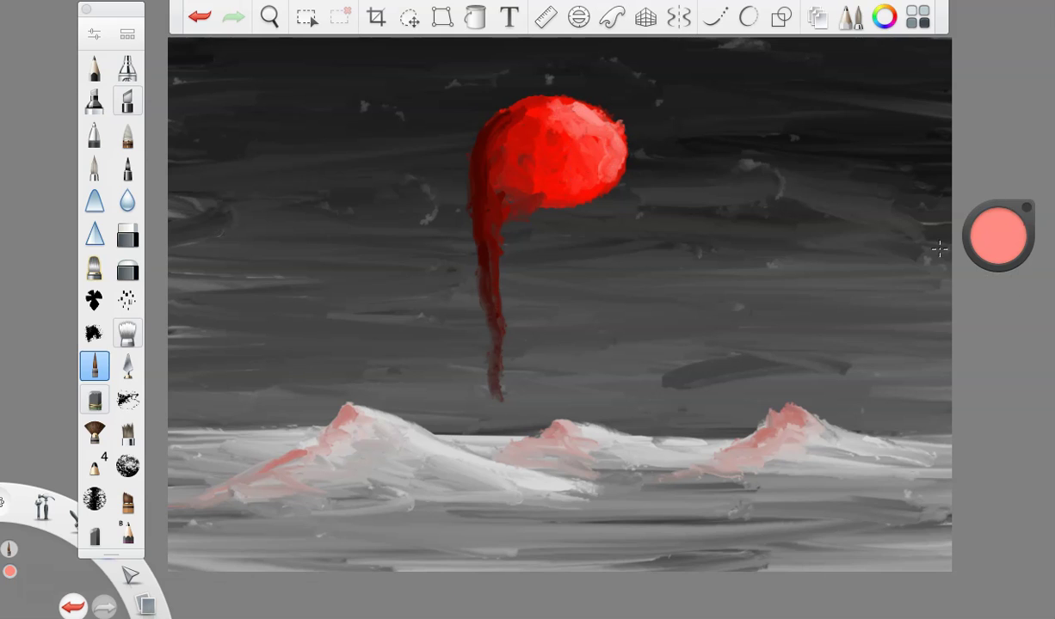
- Thicken the left drip with very dark red and paint a light pink drip from the shape's underside
left_click_drag(988, 249, 987, 549)
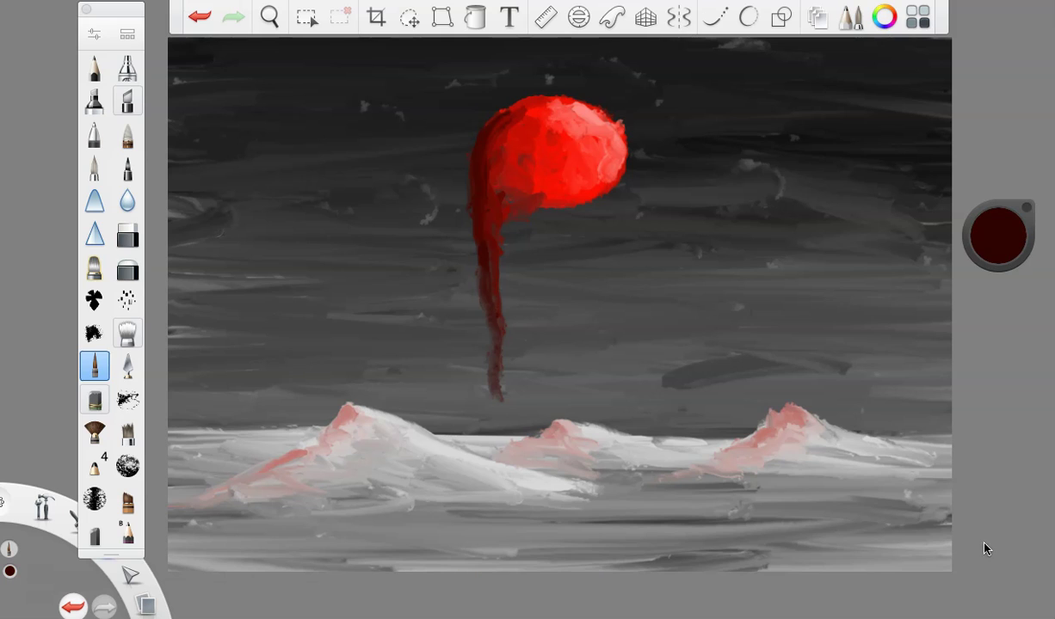
mouse_move(496, 123)
left_mouse_down()
mouse_move(466, 200)
mouse_move(497, 420)
left_mouse_up()
left_click_drag(1002, 258, 1000, 112)
left_click_drag(543, 211, 539, 407)
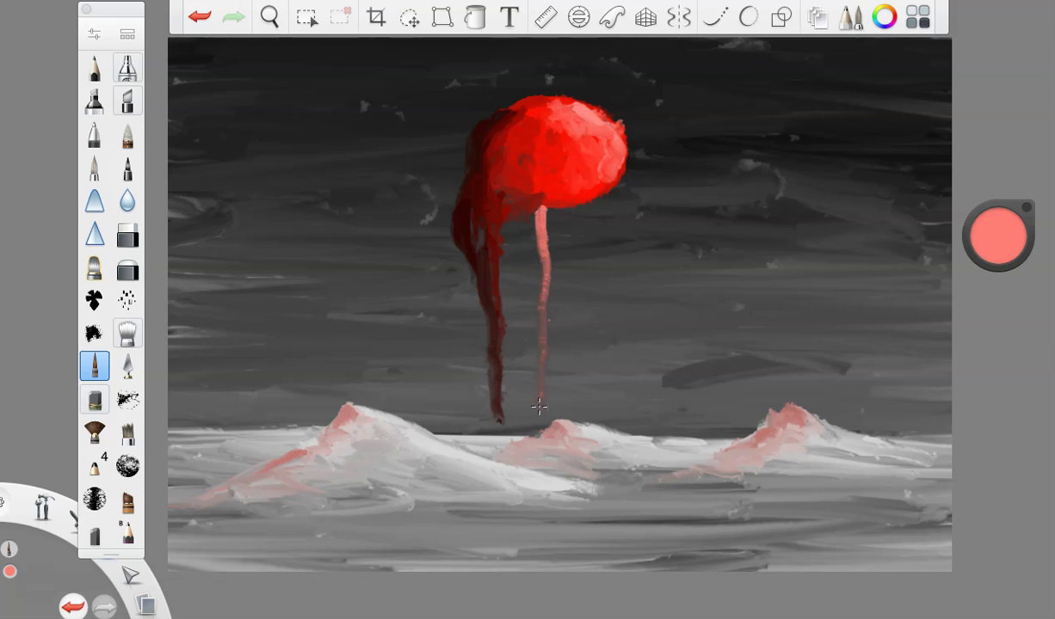
mouse_move(523, 209)
left_mouse_down()
mouse_move(538, 247)
mouse_move(540, 400)
left_mouse_up()
- Choose bright red and paint over the shape's underside and the upper part of the left drip
left_click_drag(998, 241, 998, 413)
left_click(987, 230)
left_click_drag(534, 207, 510, 232)
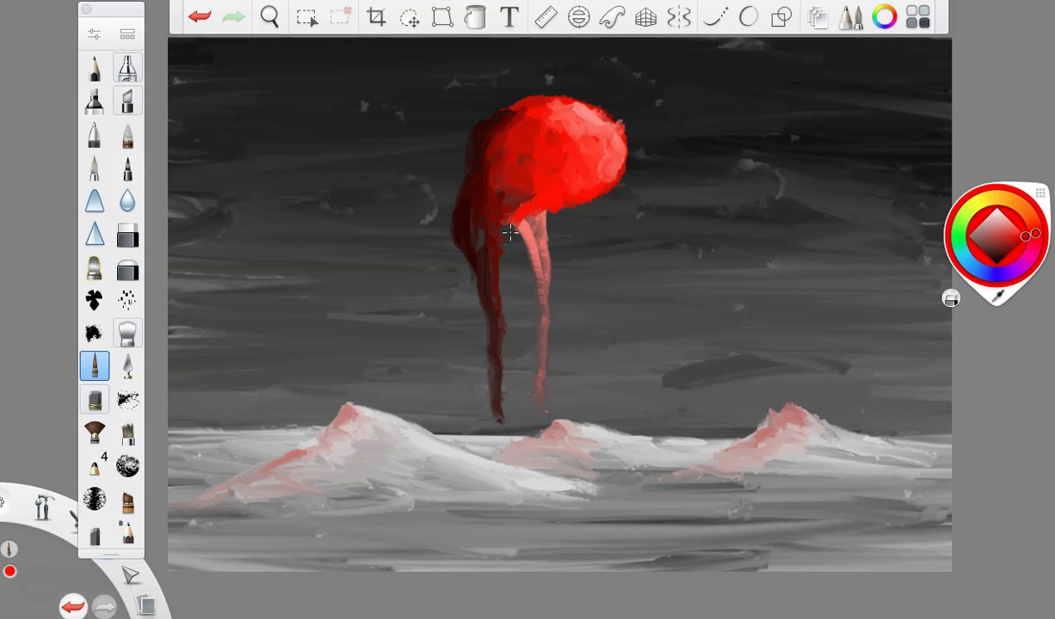
left_click_drag(503, 170, 472, 308)
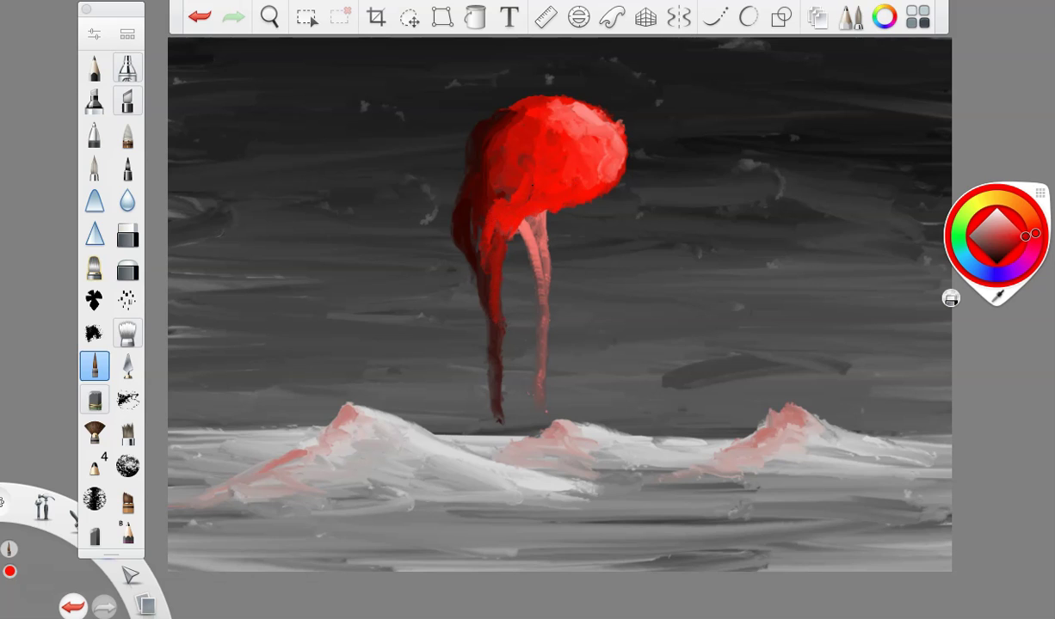
- Change the colour to black, reduce the brush size and paint a round eye near the top of the red shape
left_click_drag(1009, 263, 1003, 317)
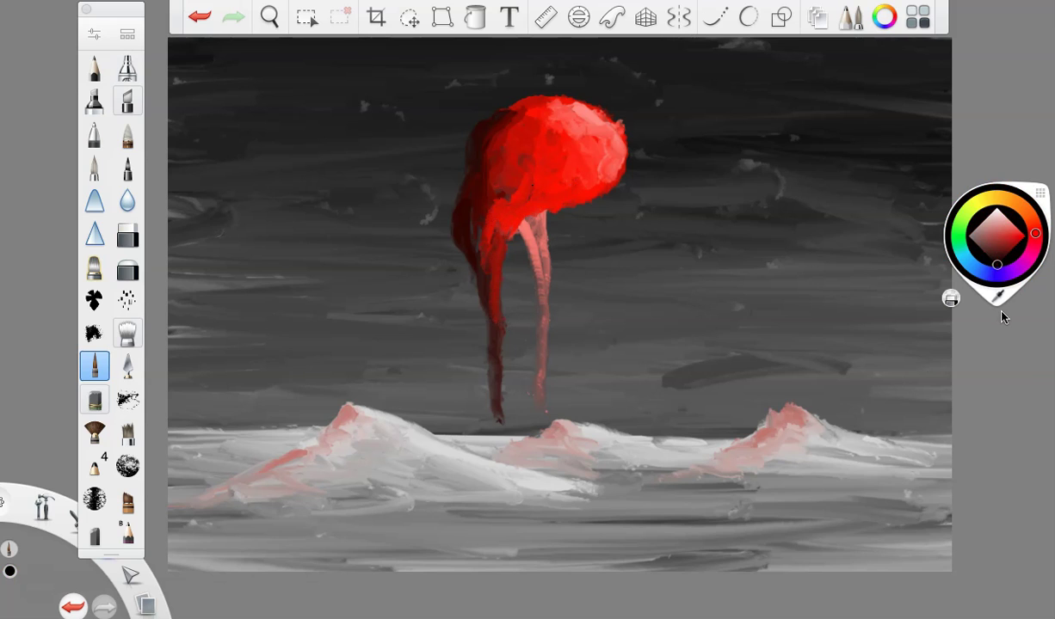
left_click(95, 33)
left_click_drag(204, 283, 204, 284)
left_click(175, 67)
left_click_drag(540, 114, 540, 118)
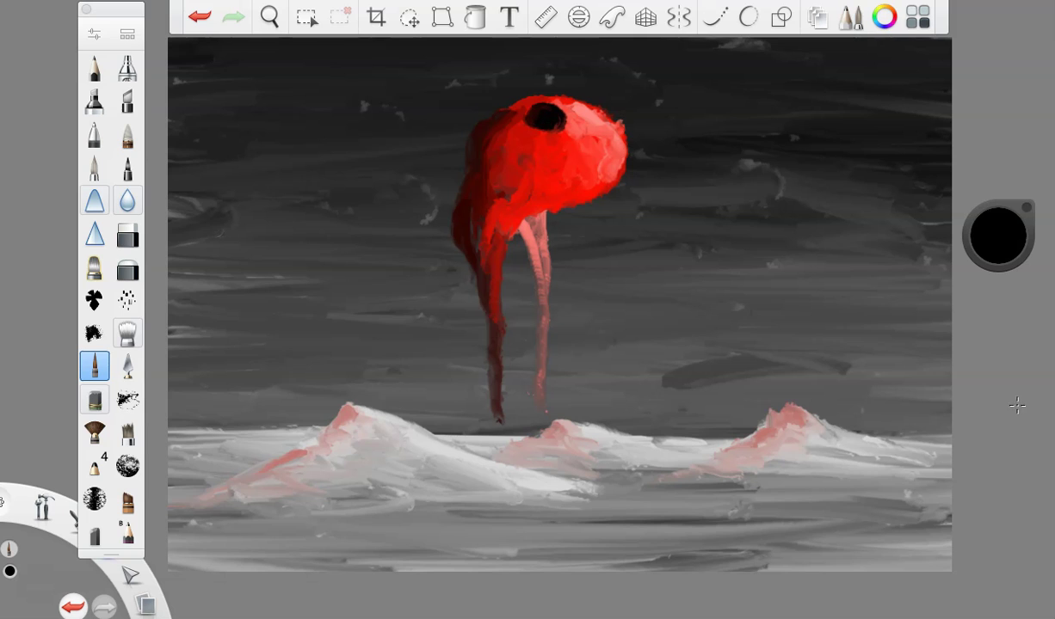
- Reduce the brush size, then add a white highlight to the black eye and a thin black drip running down from it
left_click(95, 33)
left_click_drag(200, 282, 196, 283)
left_click(533, 121)
left_click_drag(547, 127, 549, 150)
- Choose a dark red, enlarge the brush, touch up the shape's left side and paint a long drip from its lower right
left_click(998, 237)
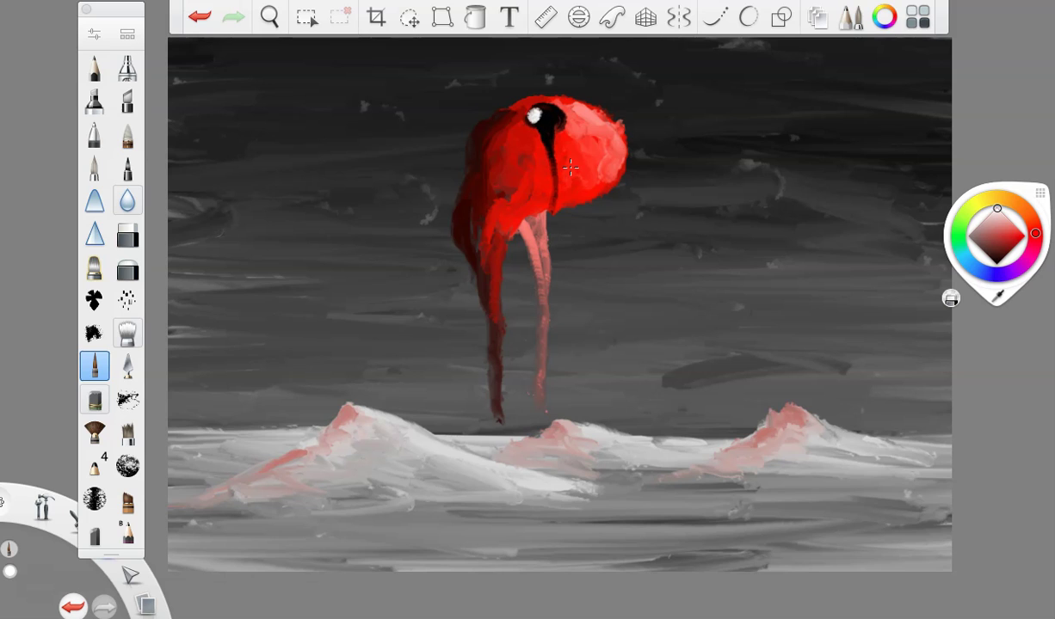
left_click_drag(997, 247, 1017, 244)
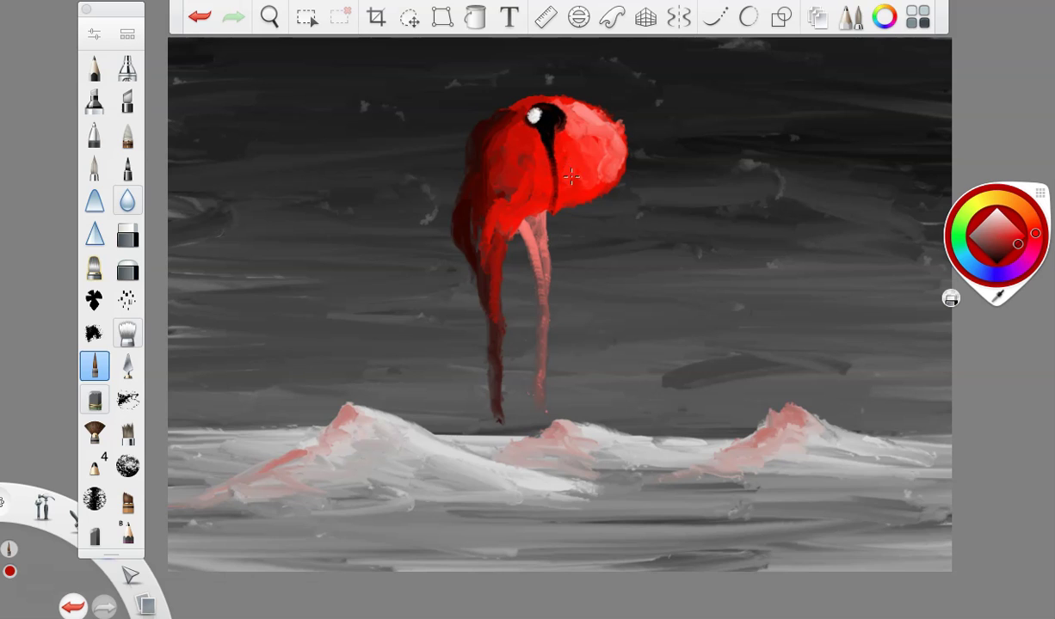
left_click(90, 35)
left_click_drag(203, 284, 212, 284)
left_click(174, 66)
left_click(984, 63)
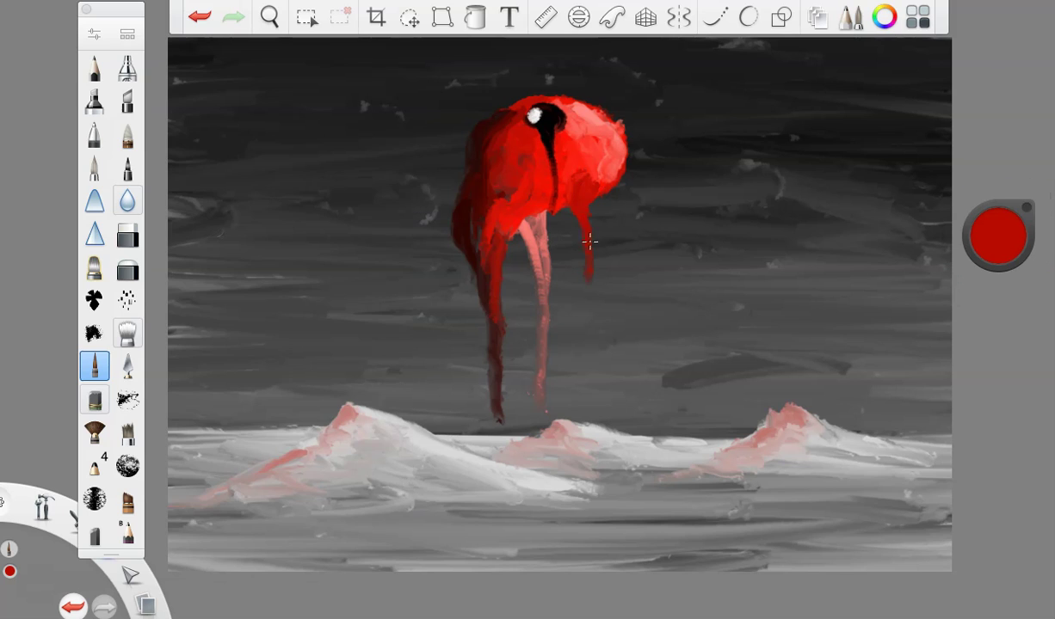
mouse_move(491, 224)
left_mouse_down()
mouse_move(471, 255)
mouse_move(455, 168)
mouse_move(511, 126)
left_mouse_up()
left_click_drag(587, 256, 592, 408)
- Shade the left edge of the right-hand drip with progressively darker reds, using a smaller brush for the darkest strokes
left_click_drag(998, 234, 1003, 364)
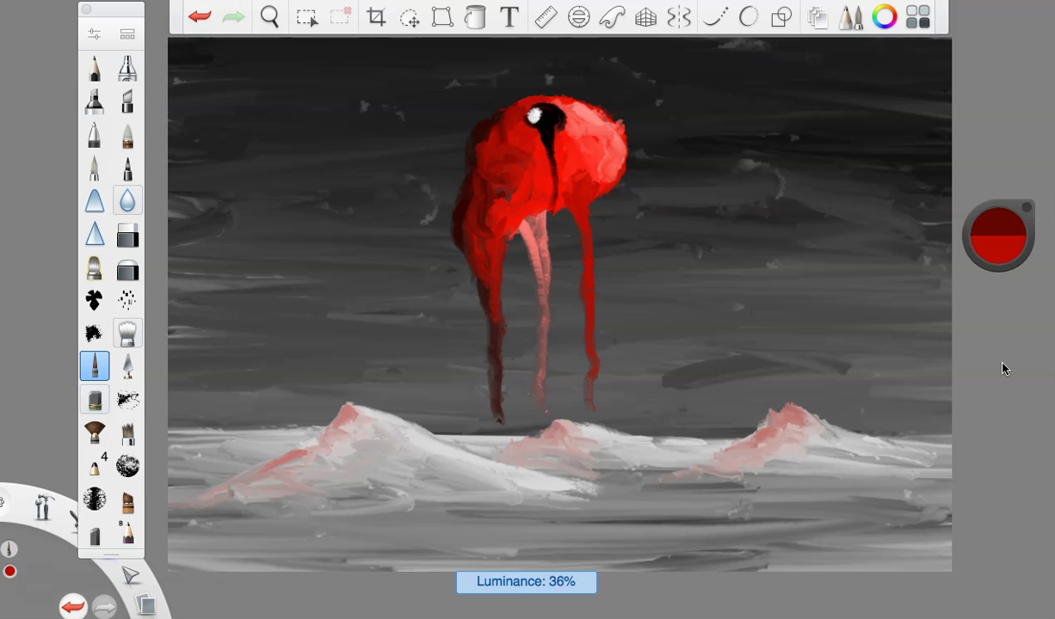
mouse_move(574, 232)
left_mouse_down()
mouse_move(604, 401)
mouse_move(593, 425)
left_mouse_up()
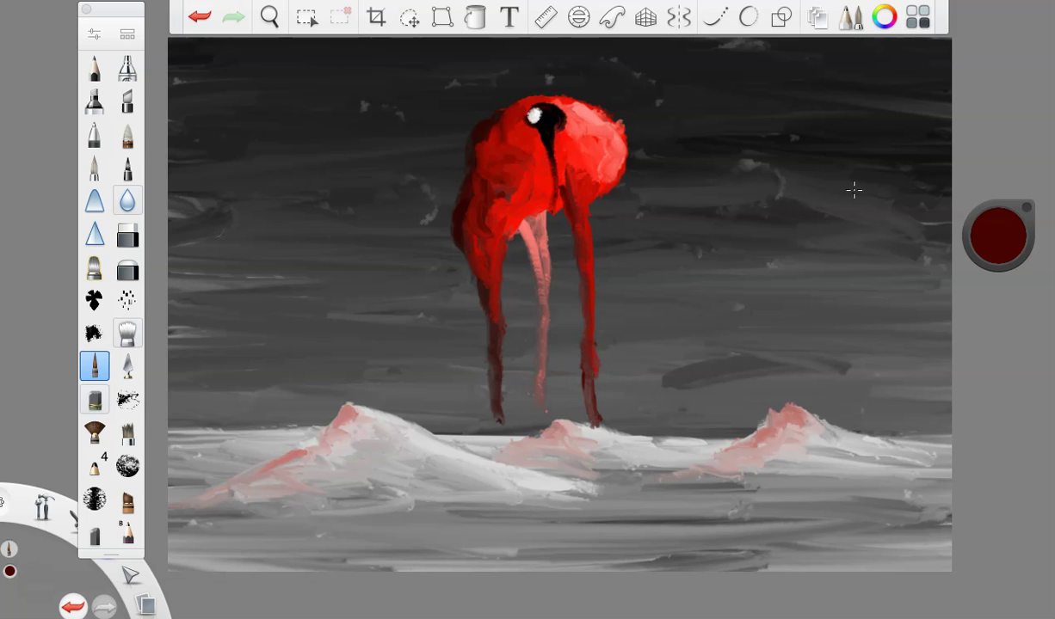
left_click_drag(993, 232, 991, 259)
left_click(93, 34)
left_click_drag(213, 285, 205, 289)
left_click(175, 67)
mouse_move(561, 179)
left_mouse_down()
mouse_move(586, 276)
mouse_move(589, 402)
left_mouse_up()
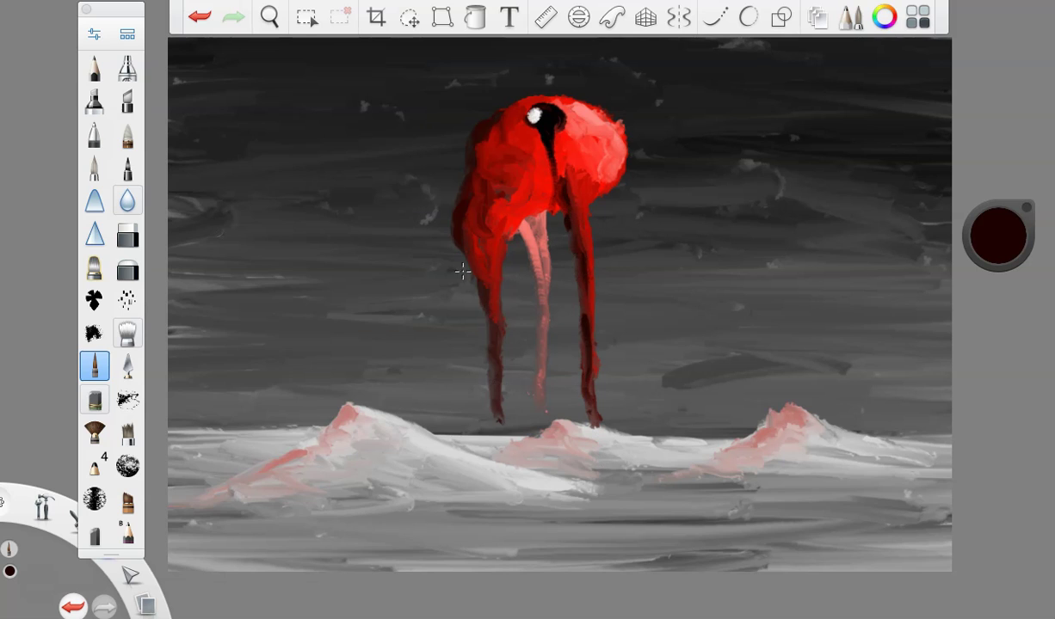
- Choose a light red and repaint the middle drip down to its lower end
left_click(1000, 239)
left_click(1018, 229)
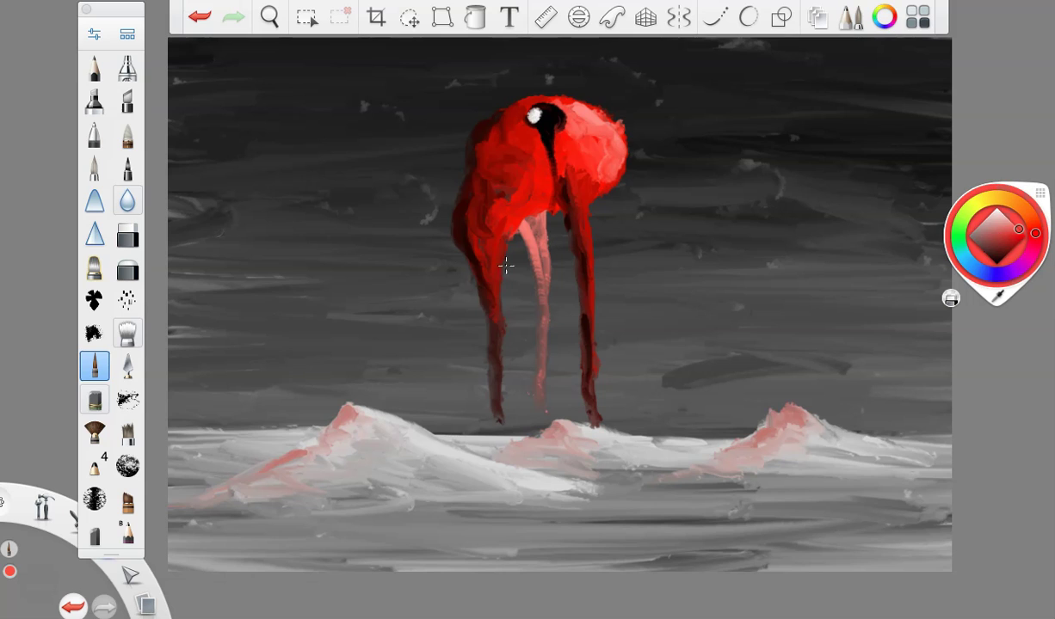
left_click_drag(545, 264, 540, 395)
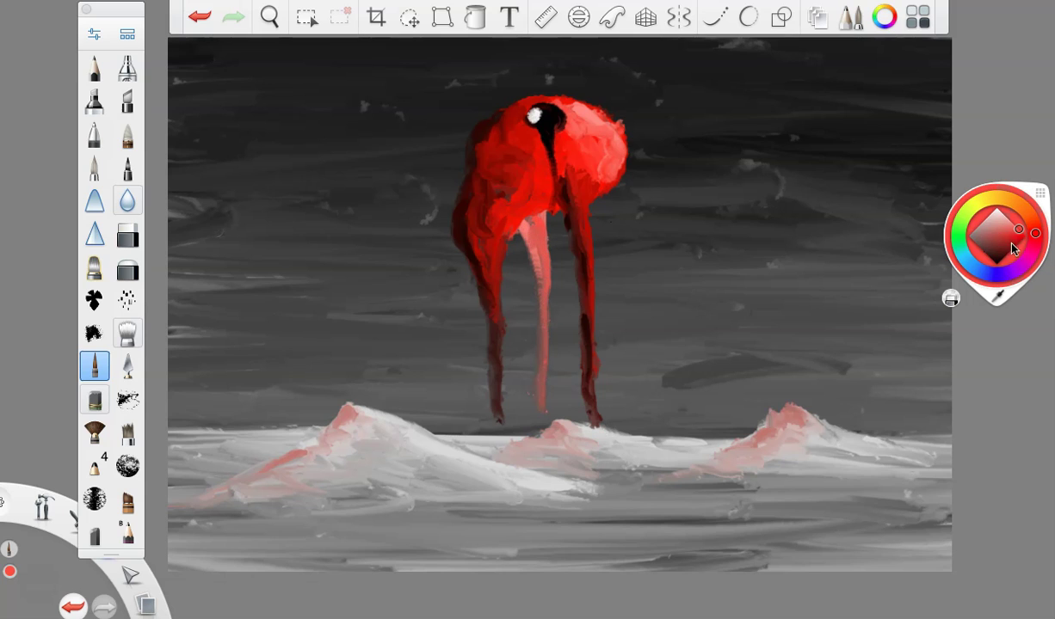
- Paint a second black eye on the creature's left lobe, adding a white highlight and a thin black drip with a smaller brush
left_click_drag(1014, 249, 997, 264)
left_click_drag(492, 155, 510, 153)
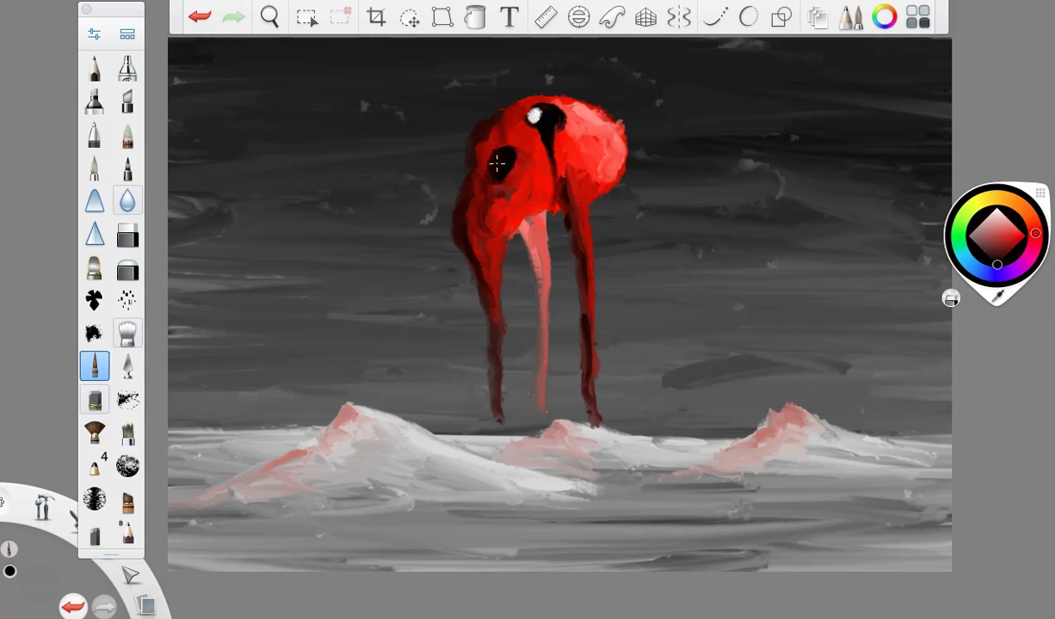
left_click(997, 209)
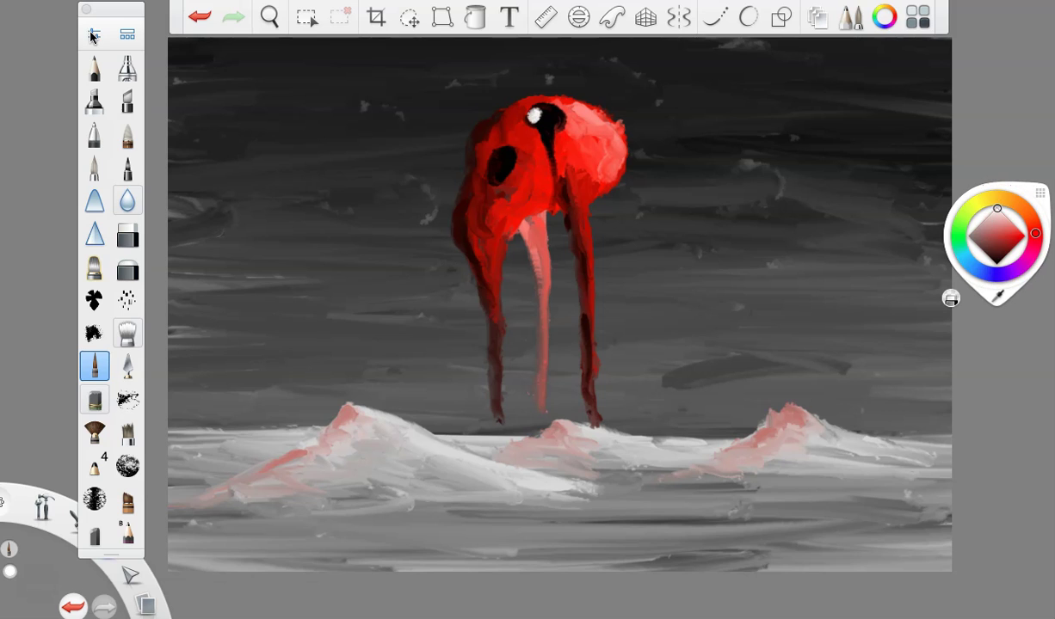
left_click(93, 34)
left_click(174, 67)
left_click_drag(995, 259, 991, 293)
left_click_drag(517, 160, 515, 215)
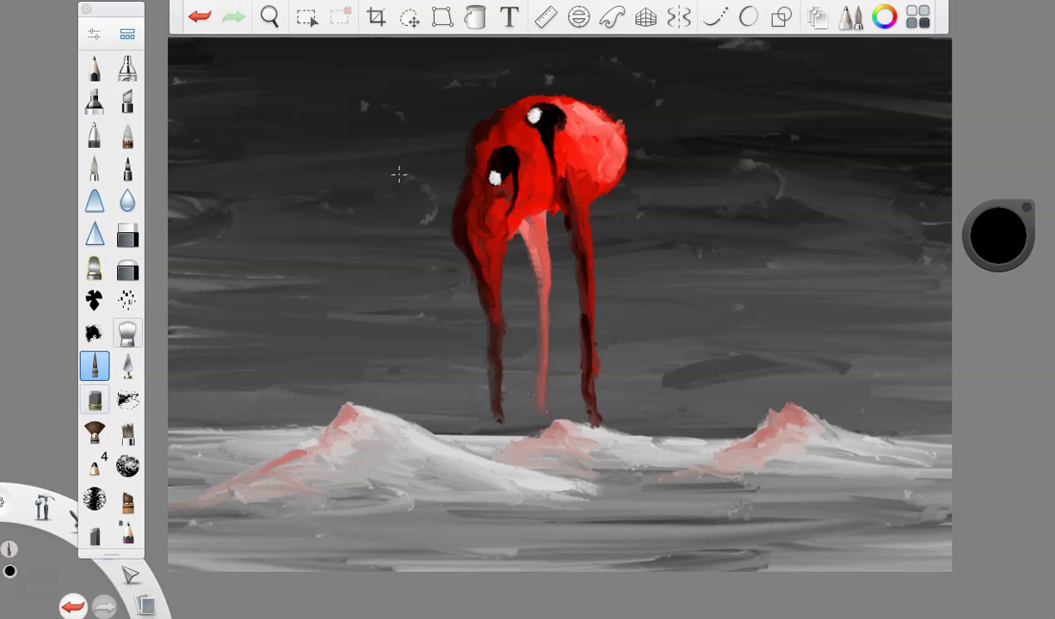
- Add pale pink highlights to the creature's right lobe and light red strokes to its left lobe and left drip
left_click(998, 237)
left_click(1007, 215)
mouse_move(582, 114)
left_mouse_down()
mouse_move(618, 149)
mouse_move(615, 140)
mouse_move(606, 184)
left_mouse_up()
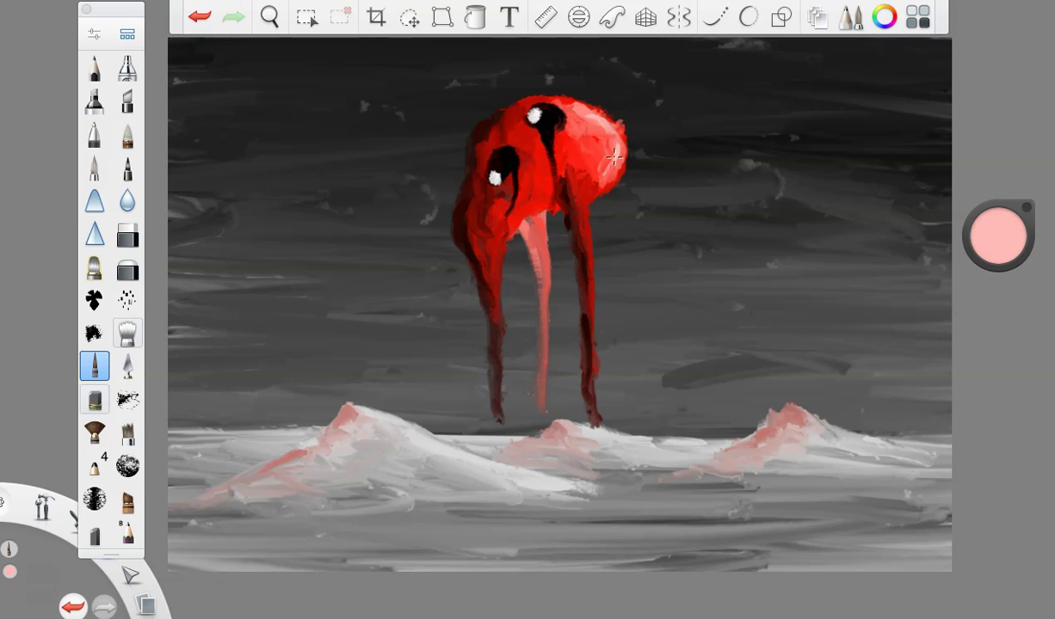
left_click_drag(998, 235, 1005, 348)
left_click_drag(531, 188, 494, 292)
left_click_drag(505, 245, 497, 344)
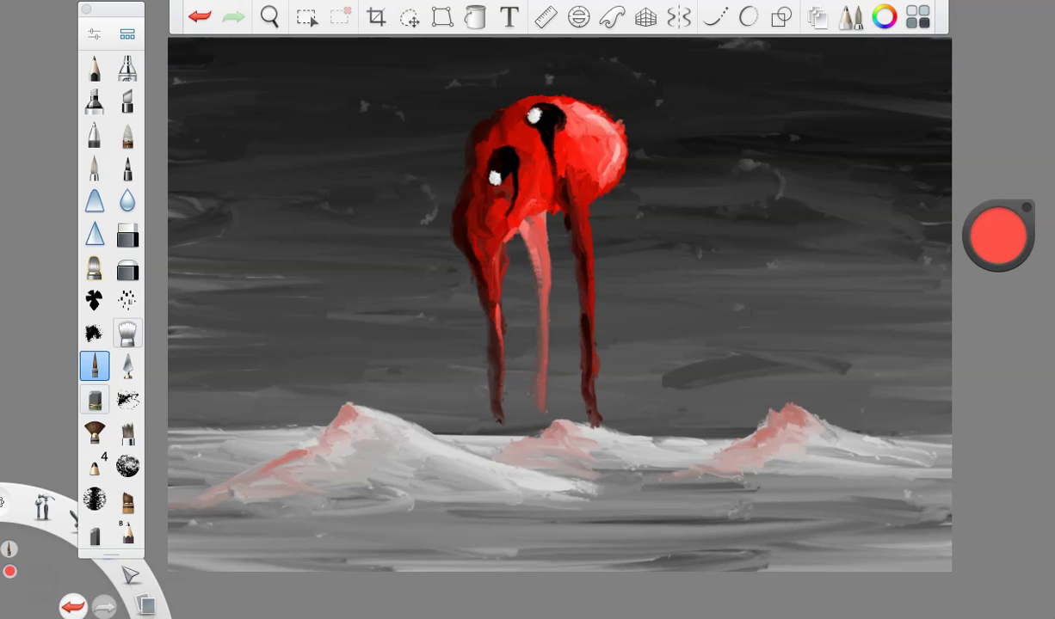
- Choose a dark red and paint streaks running down from the three mountain peaks, redoing the middle one
left_click(998, 238)
left_click(1012, 249)
mouse_move(351, 407)
left_mouse_down()
mouse_move(341, 427)
mouse_move(241, 499)
left_mouse_up()
left_click_drag(559, 423, 478, 449)
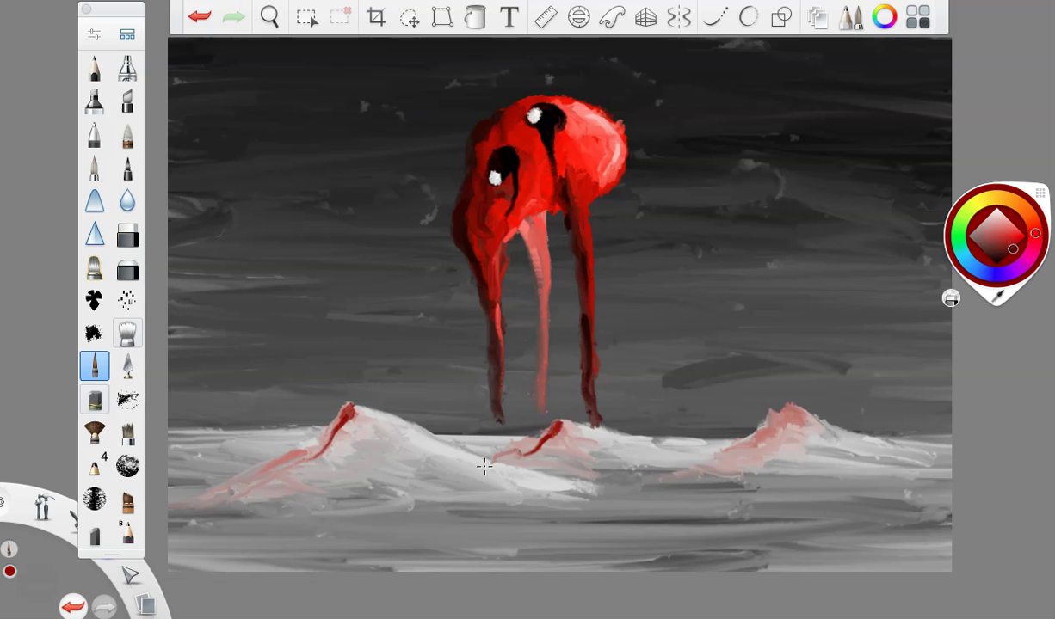
key("ctrl+z")
left_click_drag(559, 422, 519, 451)
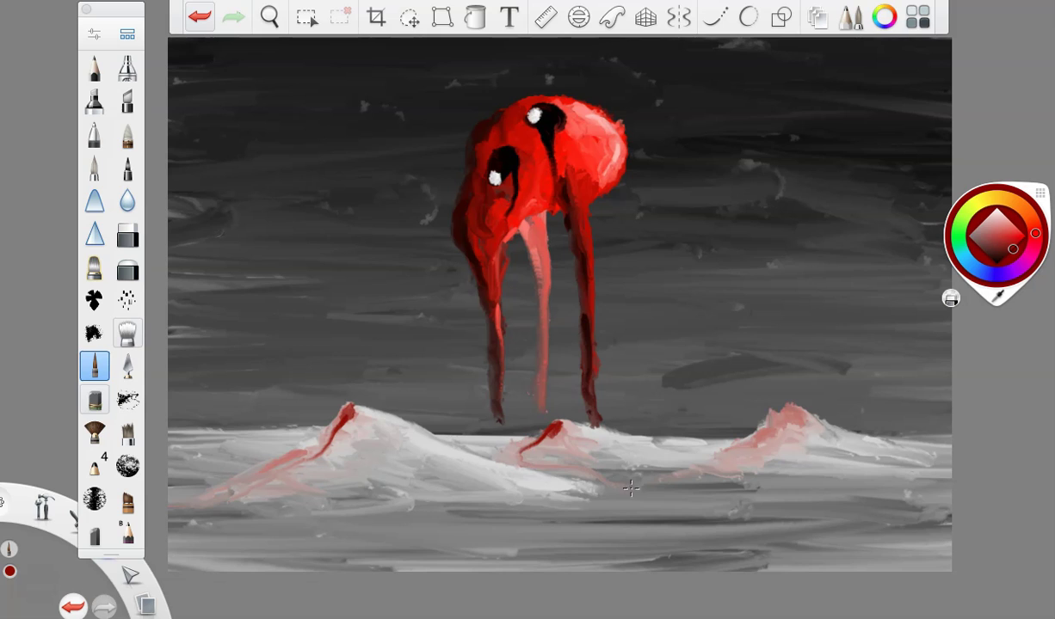
left_click_drag(786, 413, 758, 458)
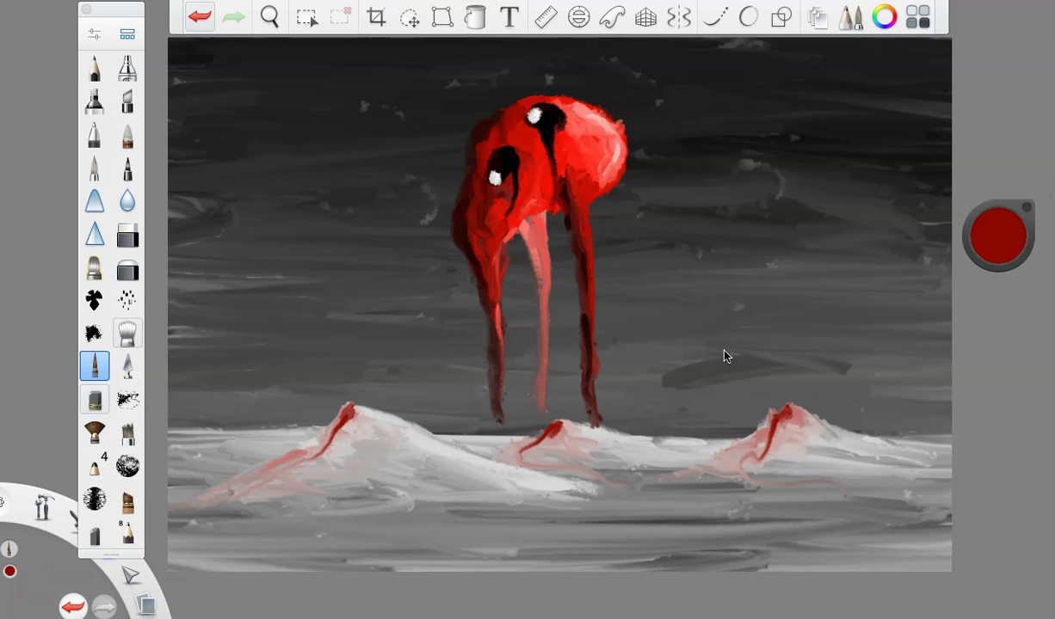
- Choose bright red, adjust the brush size and paint a small rounded body above the left mountain, undoing its wide drip
left_click_drag(998, 236, 1006, 163)
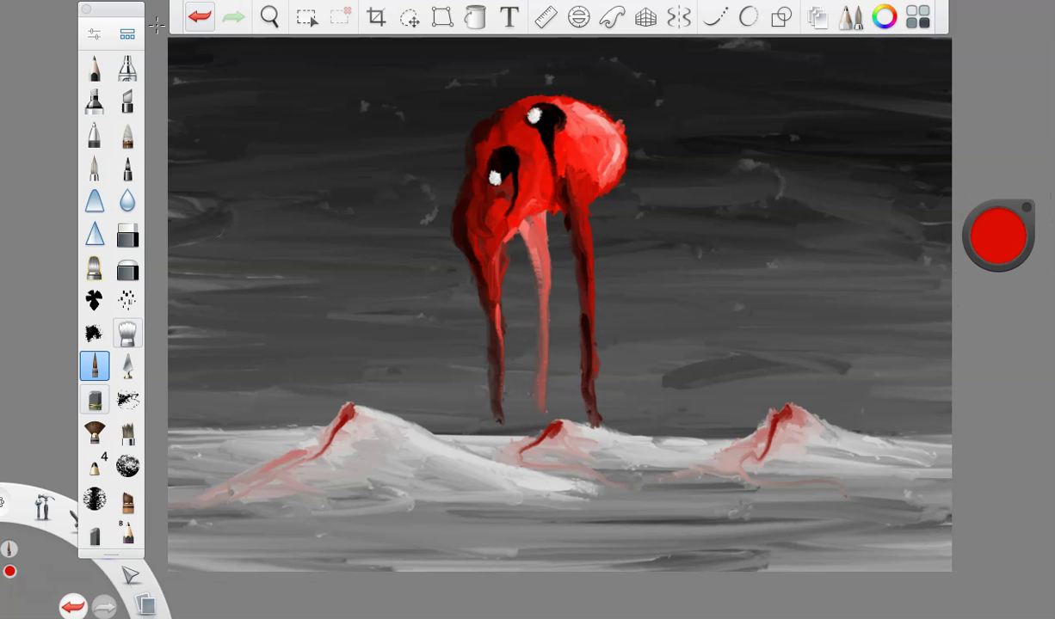
left_click(95, 34)
left_click_drag(201, 291, 209, 289)
left_click(175, 67)
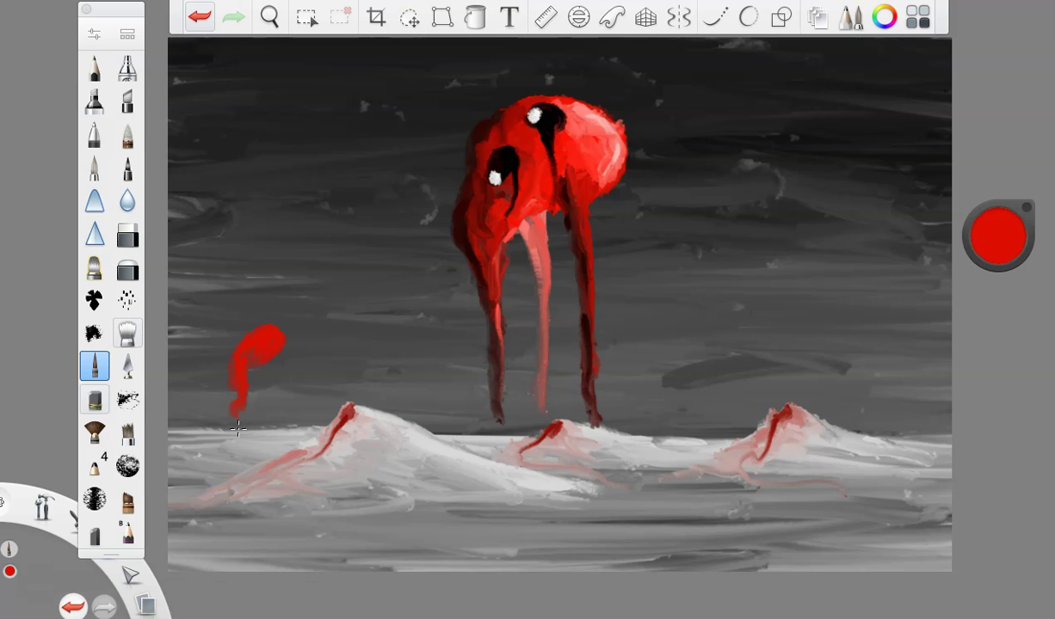
left_click(199, 17)
- Reduce the brush size and paint two thin red drips hanging from the small body
left_click(94, 33)
left_click_drag(202, 285, 203, 284)
left_click(173, 68)
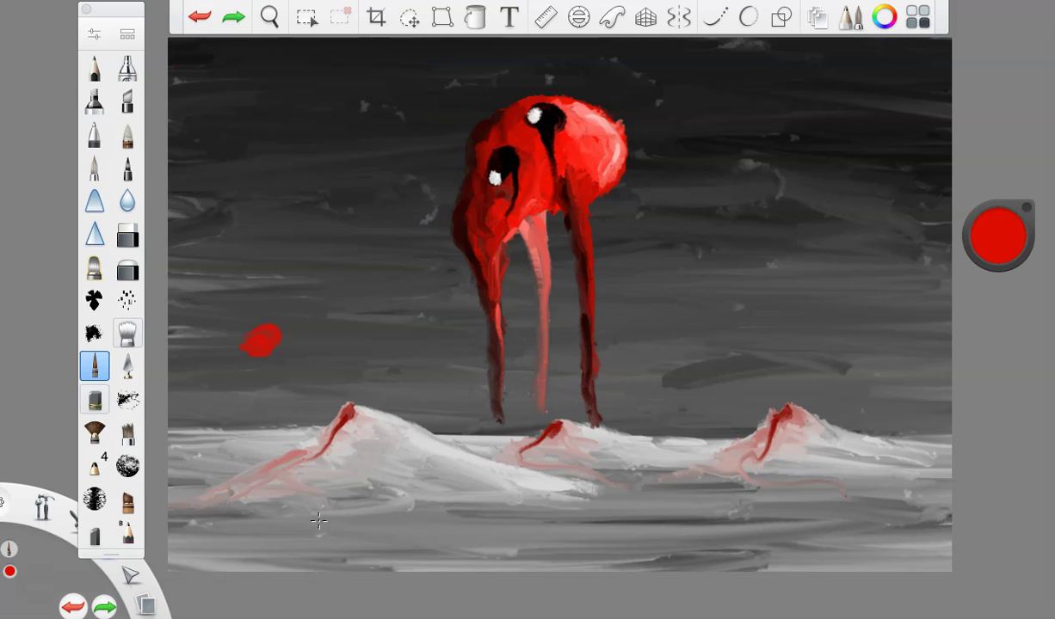
mouse_move(253, 331)
left_mouse_down()
mouse_move(265, 342)
mouse_move(279, 420)
left_mouse_up()
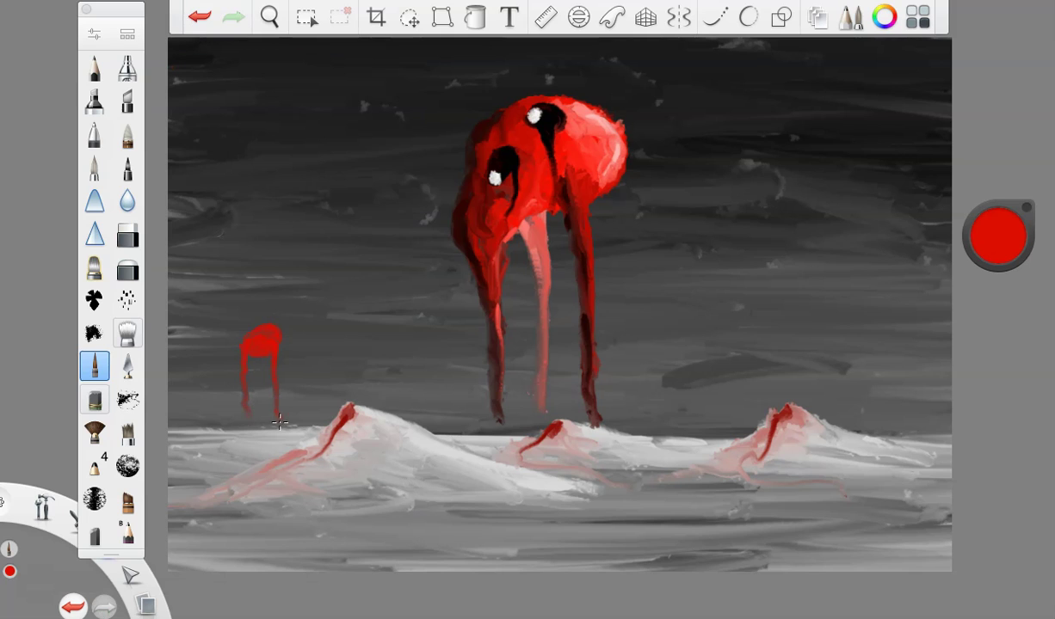
- Shade the small creature with a lighter red top, dark red left edges and a light red middle drip
left_click_drag(998, 237, 984, 135)
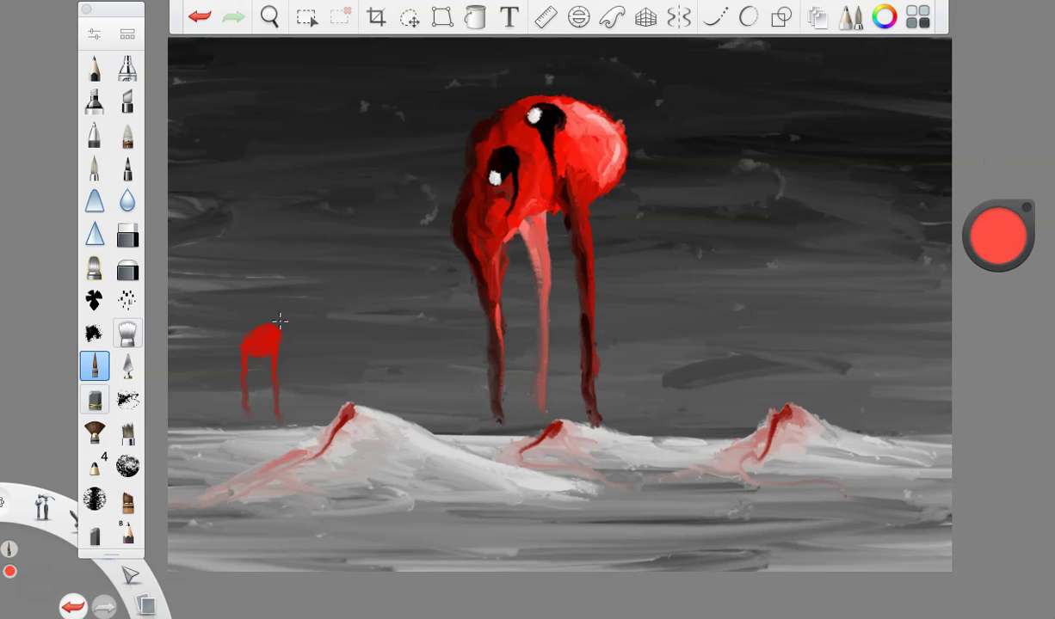
left_click_drag(998, 236, 989, 516)
mouse_move(239, 329)
left_mouse_down()
mouse_move(241, 406)
mouse_move(270, 383)
mouse_move(269, 349)
mouse_move(268, 413)
left_mouse_up()
left_click_drag(1000, 240, 998, 115)
left_click_drag(258, 362, 259, 392)
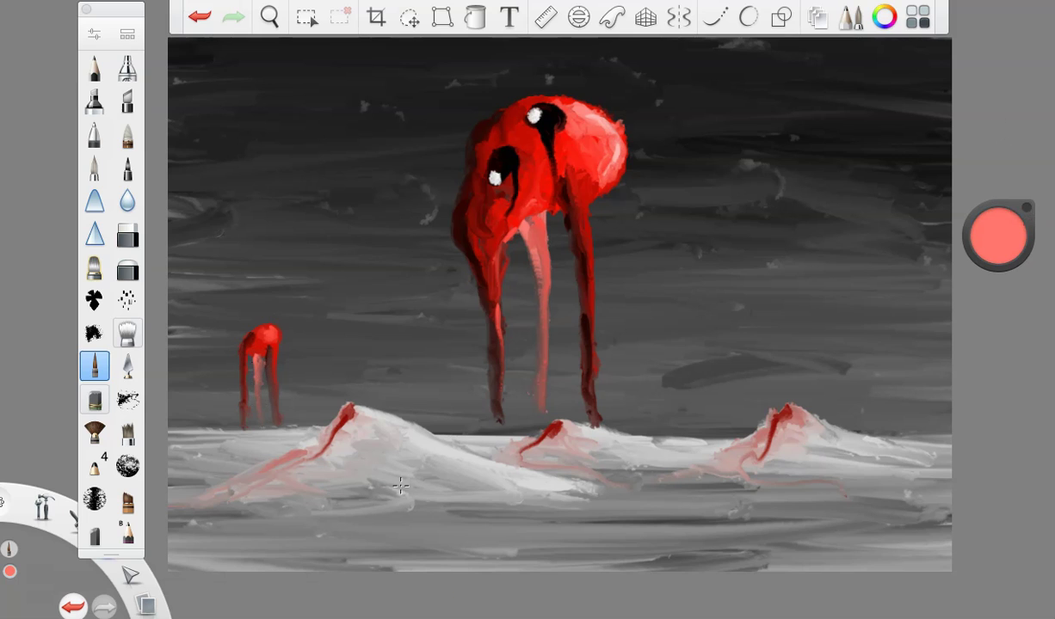
- Set the brush size to 5.9 and repaint the small creature's two eyes in black with white highlights
left_click(997, 225)
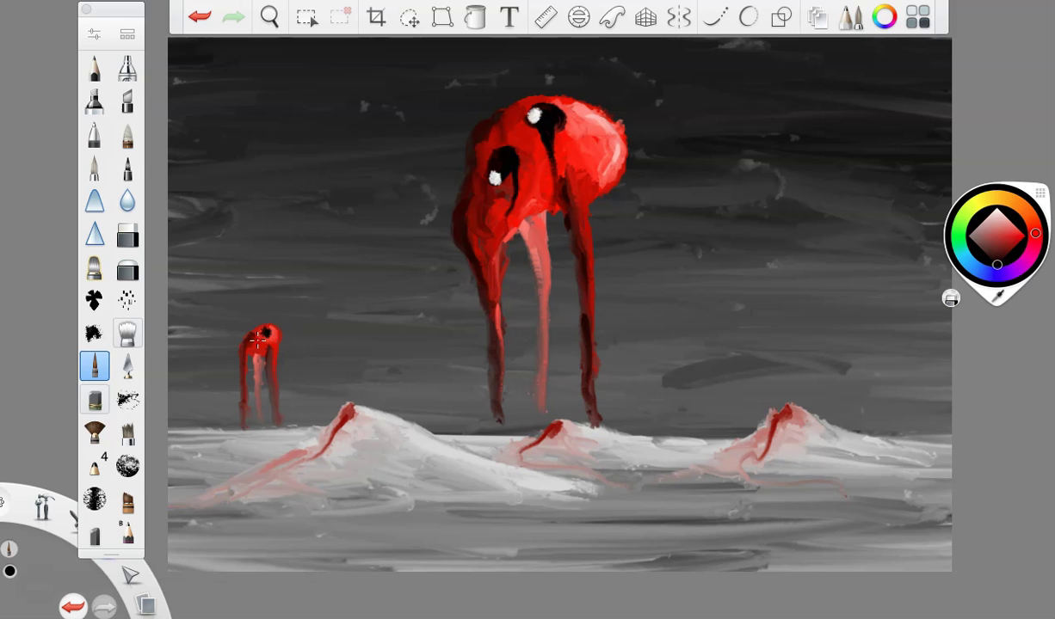
left_click(94, 34)
left_click_drag(201, 284, 196, 287)
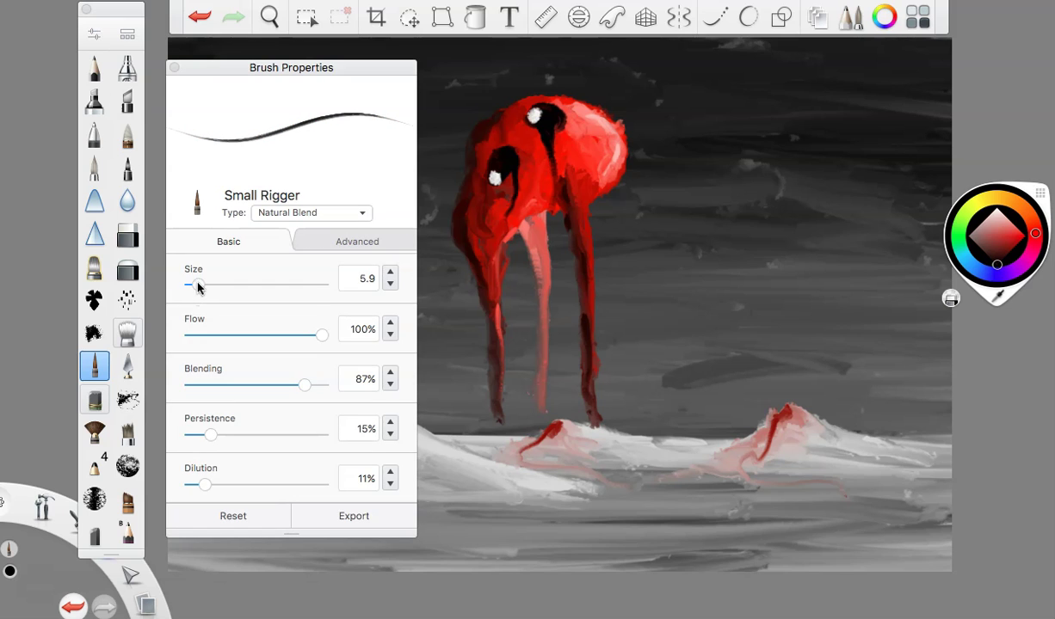
left_click(175, 67)
left_click(200, 19)
left_click(200, 19)
left_click(200, 19)
left_click_drag(265, 330, 268, 333)
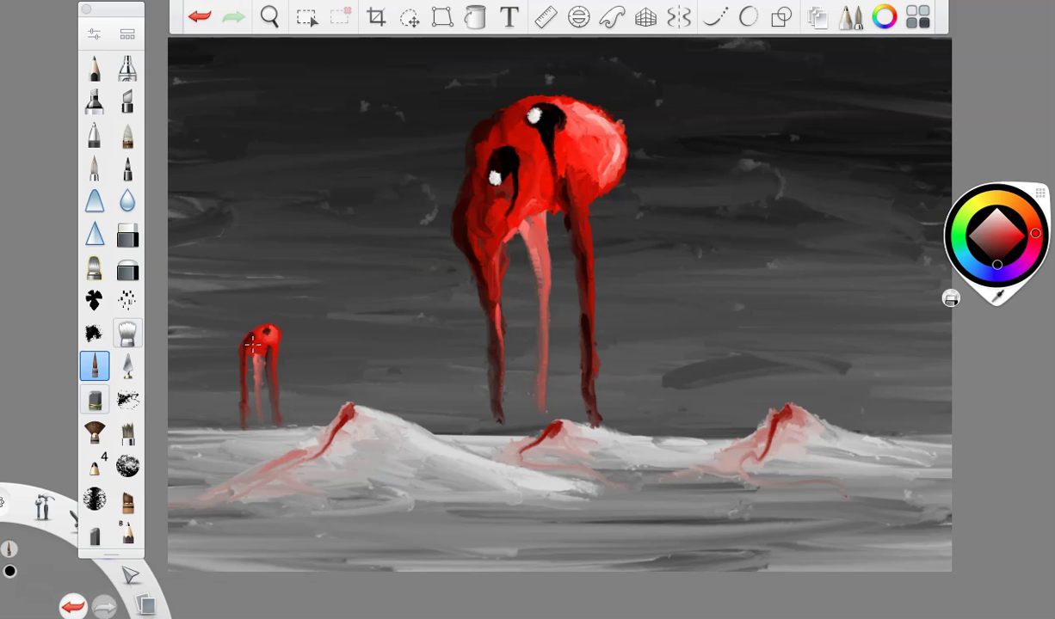
left_click(995, 209)
left_click(267, 335)
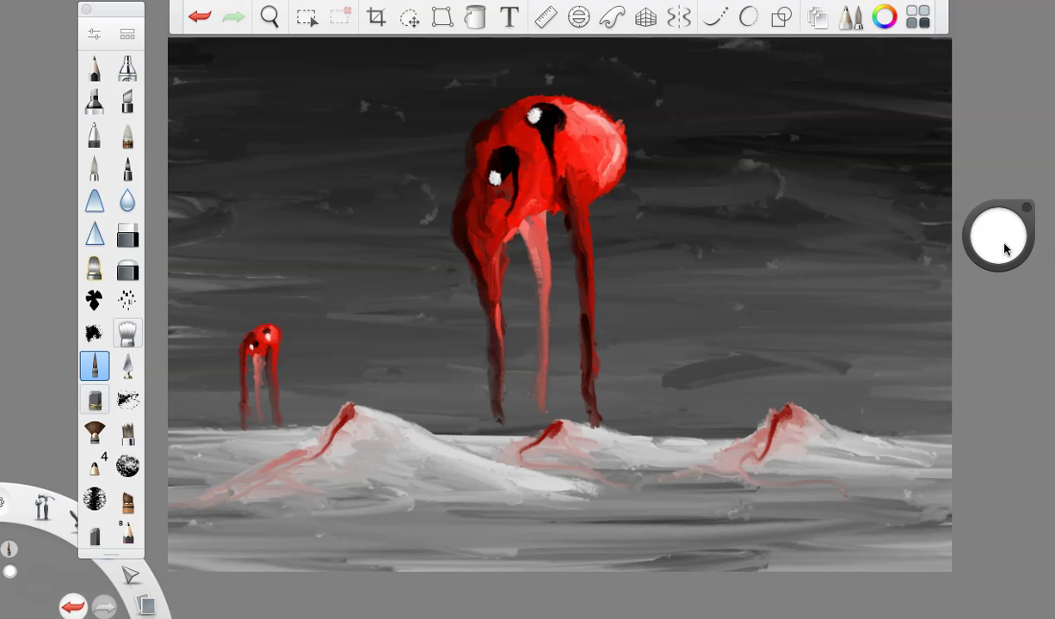
- Switch to black, enlarge the brush and block in the base of a dark tower at the horizon's right end, undoing the first stroke
left_click(1004, 248)
left_click(94, 34)
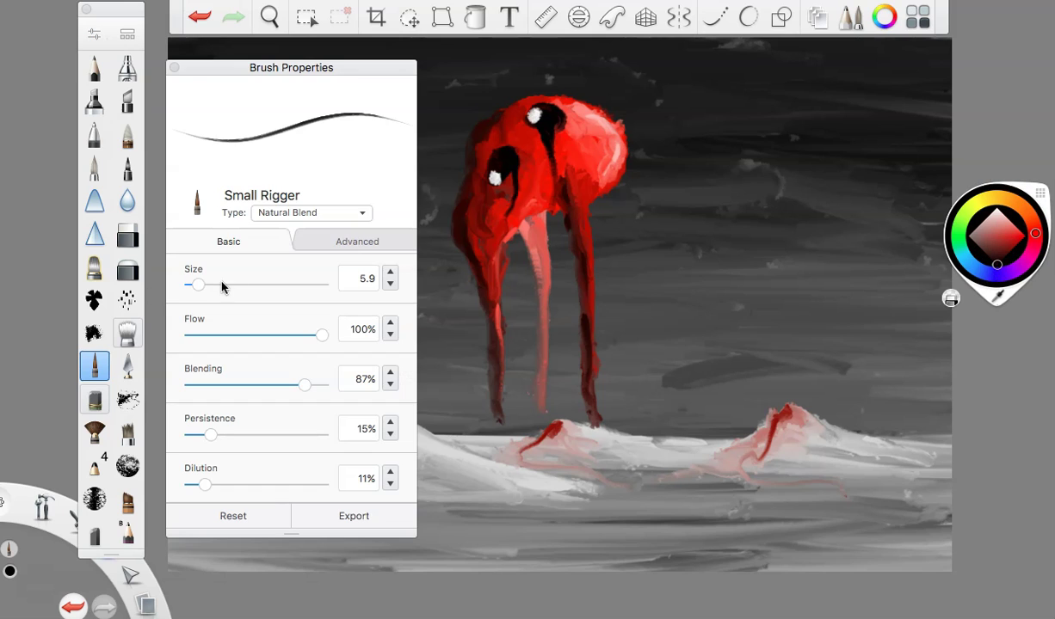
left_click(174, 68)
mouse_move(889, 434)
left_mouse_down()
mouse_move(878, 169)
mouse_move(883, 384)
mouse_move(900, 426)
mouse_move(921, 425)
left_mouse_up()
left_click(200, 17)
mouse_move(908, 417)
left_mouse_down()
mouse_move(888, 327)
mouse_move(884, 180)
mouse_move(894, 304)
mouse_move(873, 285)
mouse_move(866, 381)
mouse_move(871, 413)
mouse_move(910, 427)
mouse_move(882, 370)
mouse_move(860, 419)
left_mouse_up()
mouse_move(870, 303)
left_mouse_down()
mouse_move(845, 326)
mouse_move(864, 403)
mouse_move(851, 362)
mouse_move(844, 383)
mouse_move(845, 337)
mouse_move(856, 426)
left_mouse_up()
- Reduce the brush size and paint tall, thin black spires rising from the tower's base
left_click(94, 34)
left_click_drag(219, 286, 206, 288)
left_click(174, 68)
left_click_drag(862, 315, 857, 205)
left_click_drag(843, 389, 832, 251)
left_click_drag(921, 379, 919, 288)
left_click_drag(919, 349, 913, 184)
left_click_drag(905, 320, 915, 431)
left_click_drag(849, 380, 869, 421)
- Choose a dark brownish red, adjust the brush size and paint vertical strokes over the tower's left spires and right edge
mouse_move(998, 235)
left_mouse_down()
mouse_move(1000, 117)
mouse_move(1052, 235)
mouse_move(993, 233)
mouse_move(1051, 237)
left_mouse_up()
left_click(94, 34)
left_click_drag(205, 287, 207, 286)
left_click(173, 67)
left_click_drag(843, 370, 841, 419)
left_click_drag(838, 325, 830, 244)
left_click_drag(828, 395, 818, 191)
mouse_move(854, 297)
left_mouse_down()
mouse_move(851, 172)
mouse_move(886, 370)
left_mouse_up()
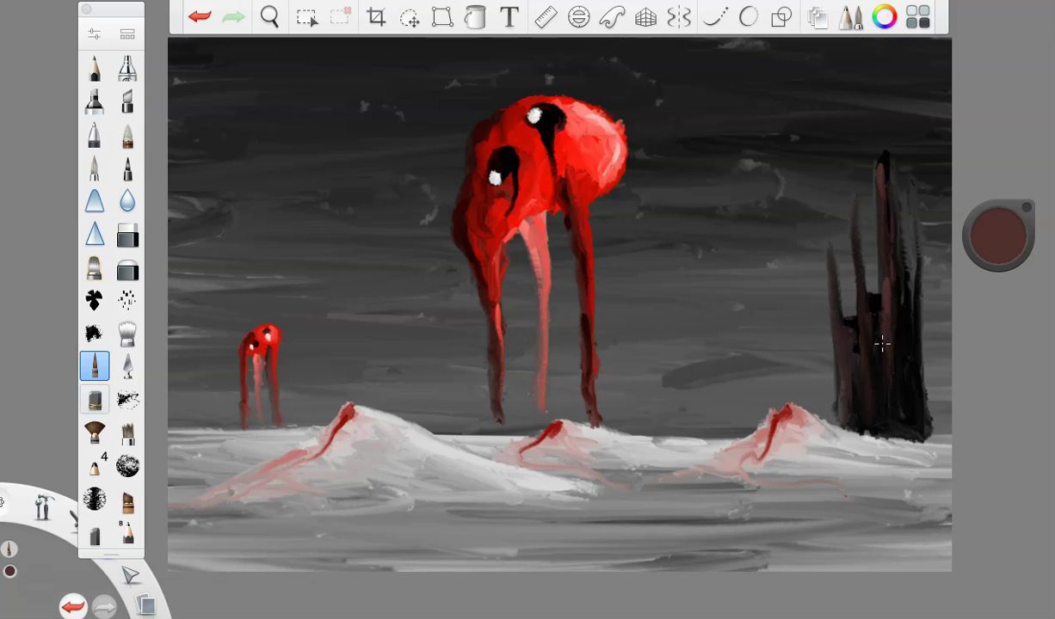
left_click_drag(919, 308, 914, 400)
- Darken the brownish red and blend it down the middle of the tower
left_click_drag(996, 235, 1003, 366)
left_click_drag(900, 293, 895, 360)
left_click_drag(873, 308, 853, 381)
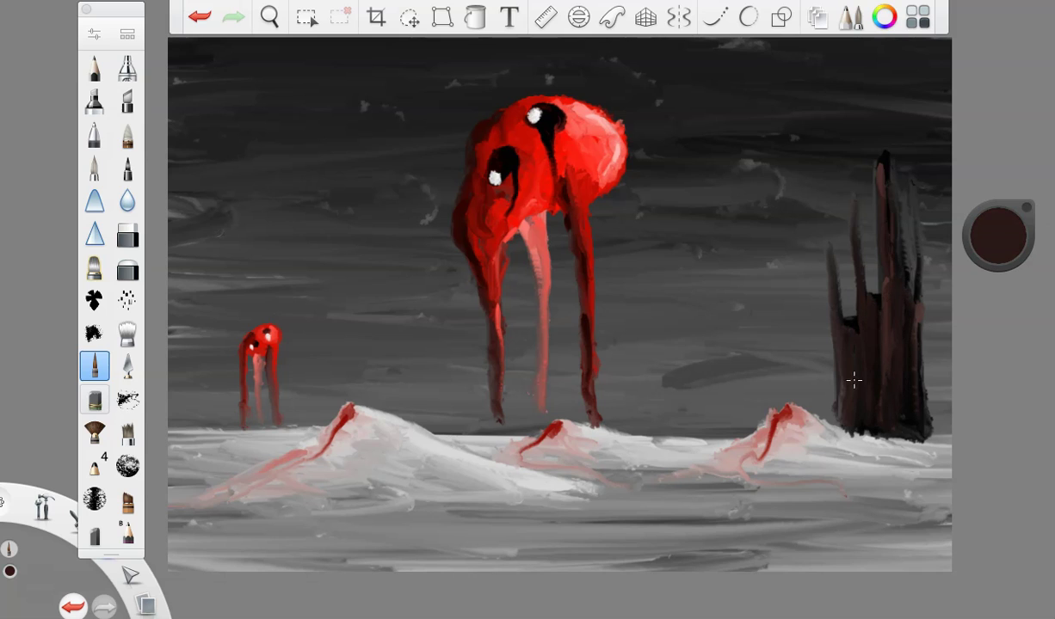
- Choose a lighter muted red, reduce the brush size and paint thin vertical highlights along the tower's spires
left_click_drag(1001, 238, 996, 83)
double_click(95, 365)
left_click_drag(207, 284, 203, 285)
left_click(174, 67)
left_click_drag(838, 427, 837, 323)
left_click_drag(870, 423, 854, 223)
left_click_drag(864, 333, 870, 411)
left_click_drag(879, 367, 879, 177)
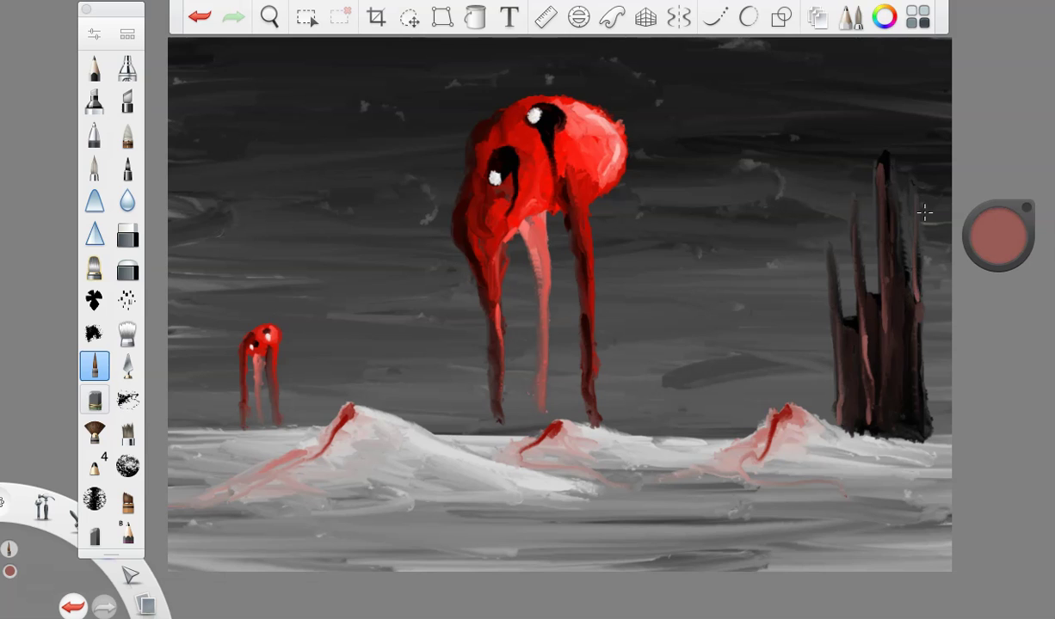
- Choose near-white, enlarge the brush and paint snow across the tower's base, plus small mounds beside the right mountain and at the left edge
left_click(989, 236)
left_click(990, 198)
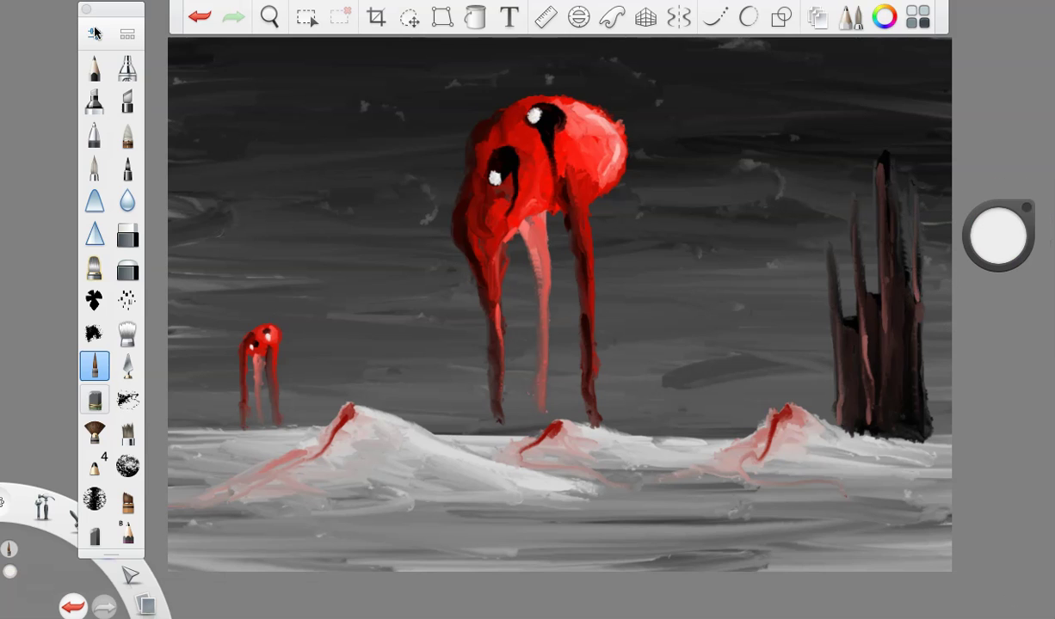
left_click(94, 34)
left_click_drag(201, 284, 211, 284)
left_click(174, 67)
left_click_drag(813, 419, 949, 442)
left_click_drag(857, 424, 948, 439)
left_click_drag(821, 424, 907, 461)
mouse_move(693, 417)
left_mouse_down()
mouse_move(662, 428)
mouse_move(615, 422)
mouse_move(641, 440)
left_mouse_up()
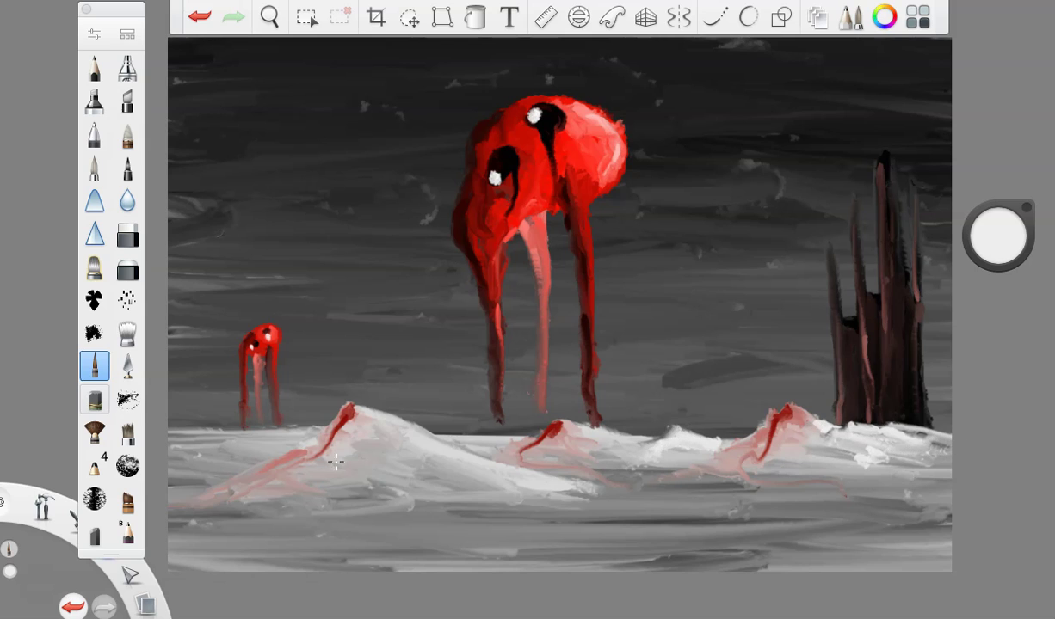
left_click_drag(250, 443, 172, 422)
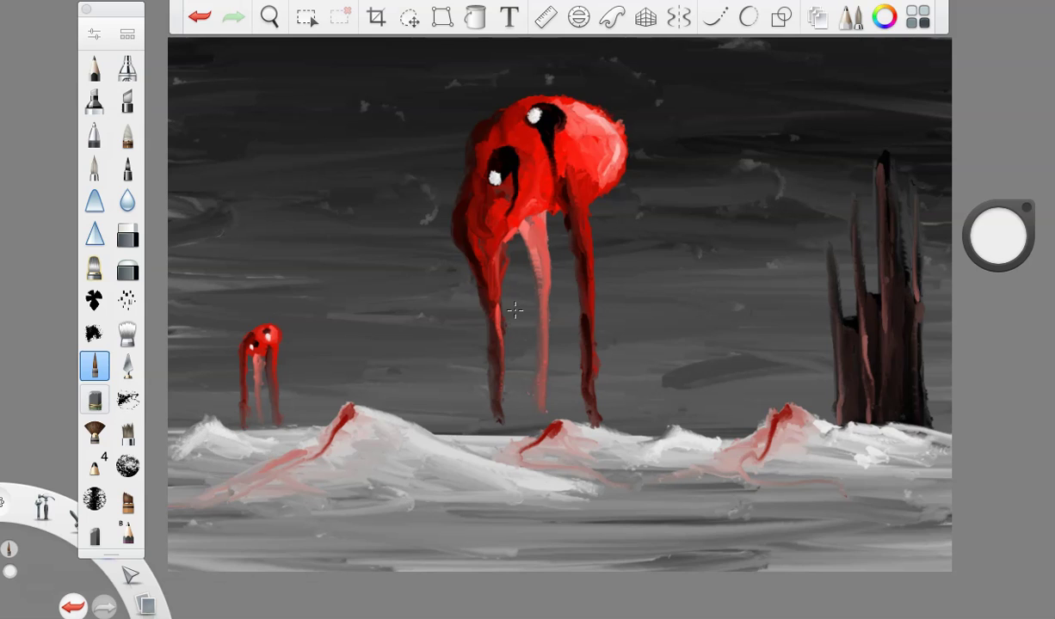
- Write a small signature with the black pencil just above the snow at the painting's left edge
left_click_drag(998, 237, 998, 370)
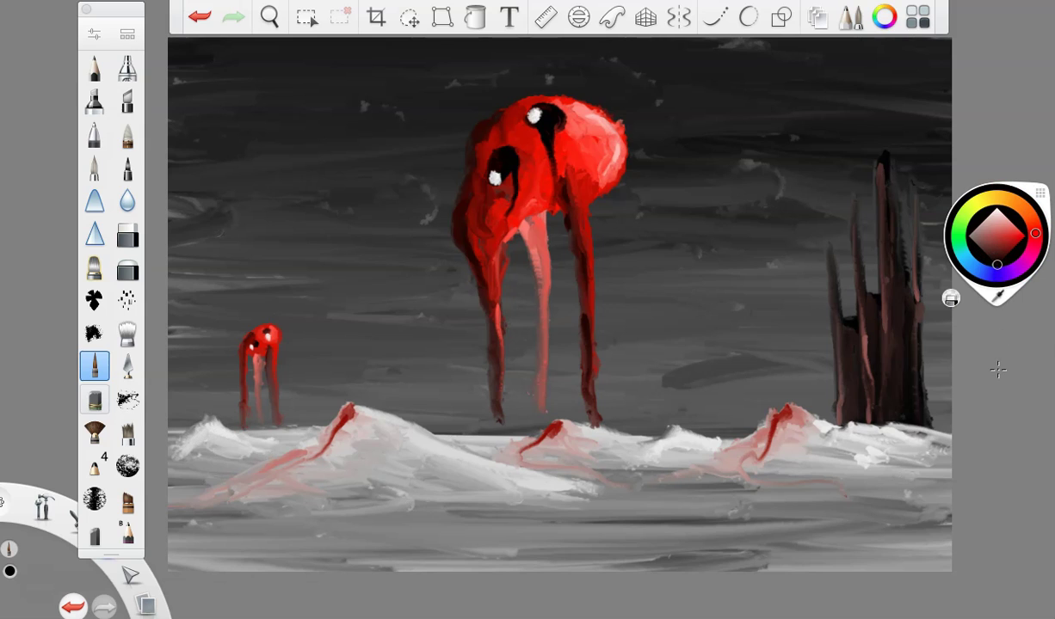
left_click(95, 67)
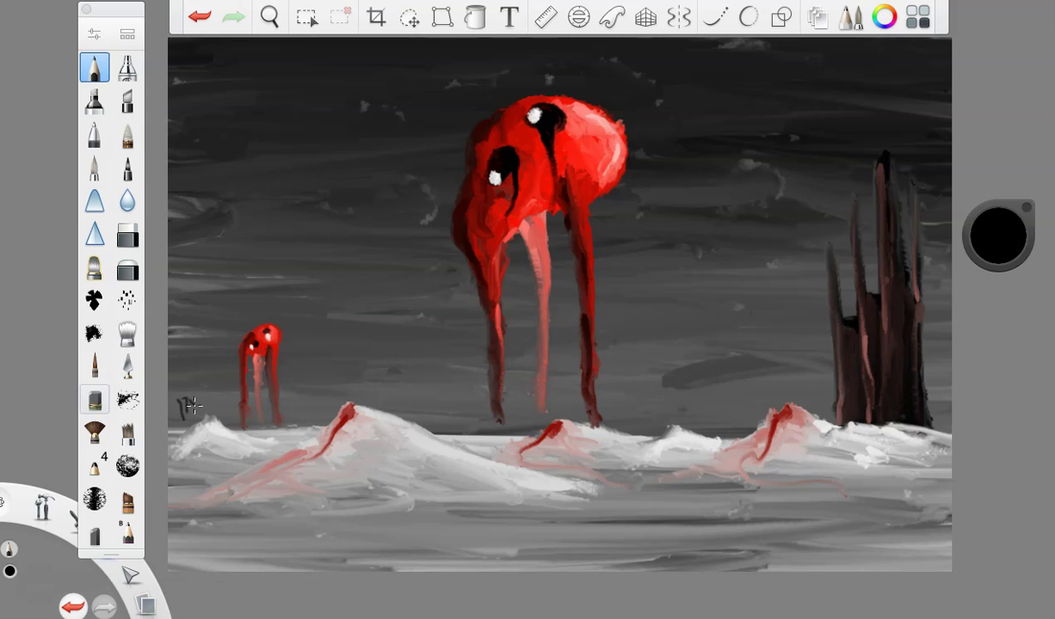